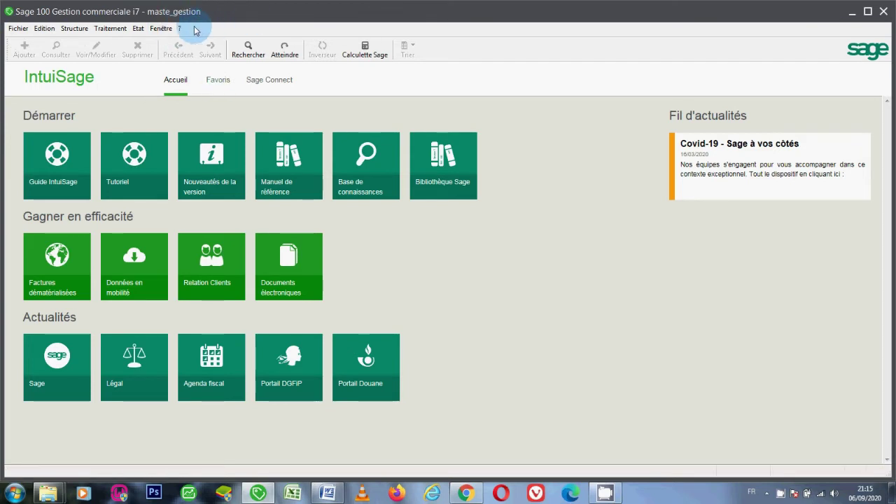
- Open the company's document settings and display the numbering of the sales documents (Documents des ventes)
{"action": "left_click", "coordinate": [17, 29]}
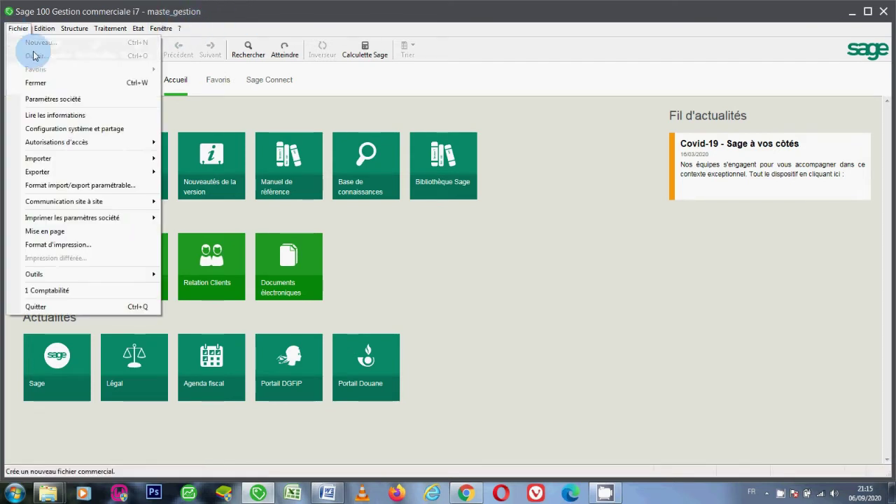
{"action": "left_click", "coordinate": [79, 99]}
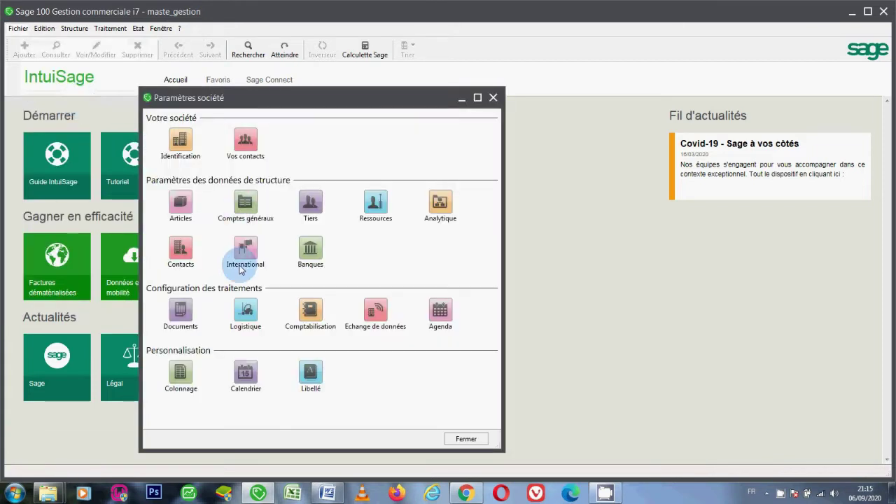
{"action": "left_click", "coordinate": [181, 310]}
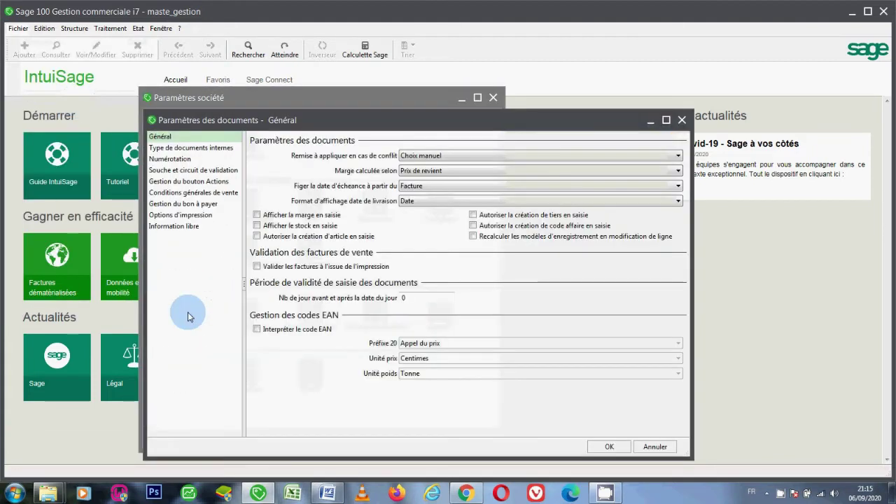
{"action": "left_click", "coordinate": [185, 161]}
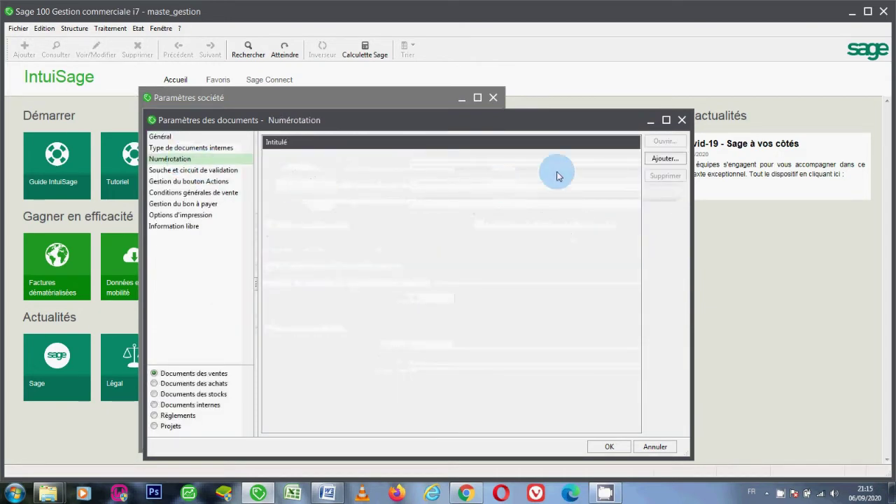
{"action": "left_click", "coordinate": [205, 385]}
{"action": "left_click", "coordinate": [199, 373]}
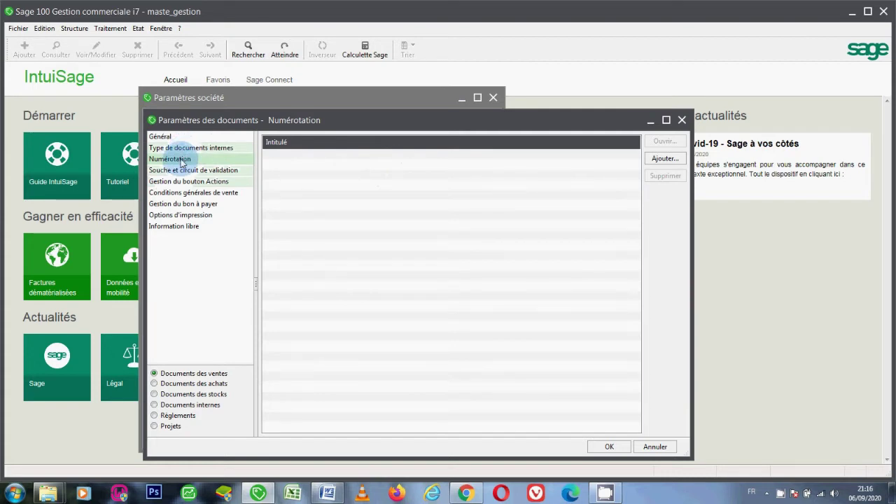
- Clear the current numbers of Bon de livraison and Devis in the sales numbering and validate the dialog
{"action": "left_click", "coordinate": [666, 159]}
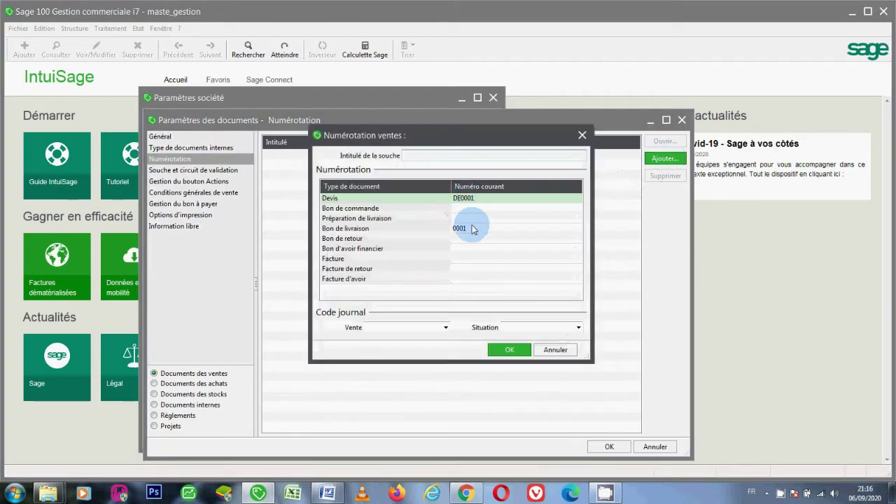
{"action": "left_click", "coordinate": [468, 230]}
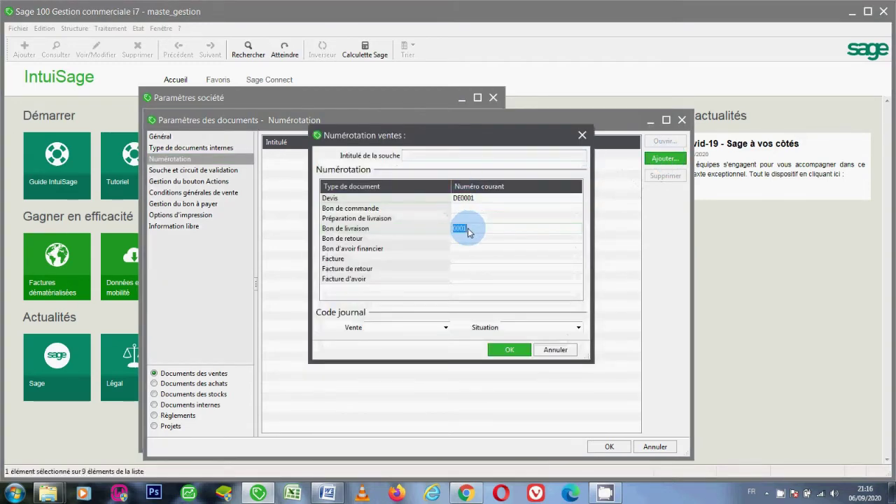
{"action": "left_click", "coordinate": [468, 225]}
{"action": "left_click", "coordinate": [470, 199]}
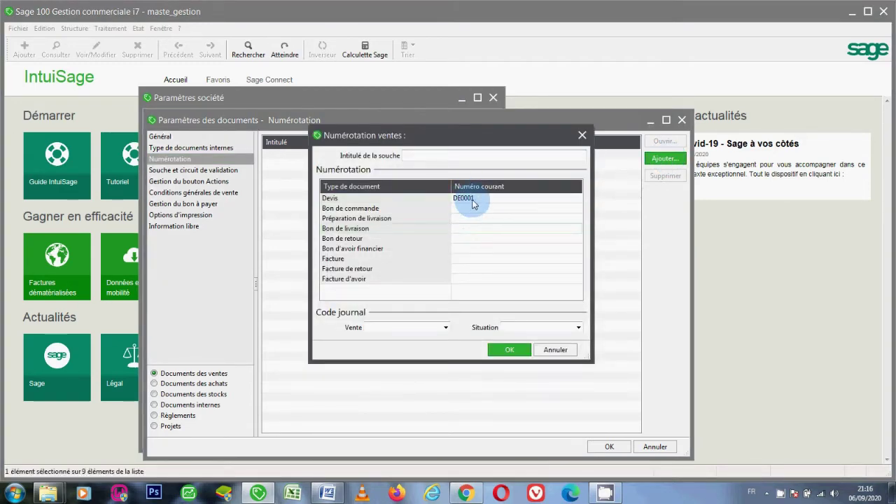
{"action": "key", "text": "Delete"}
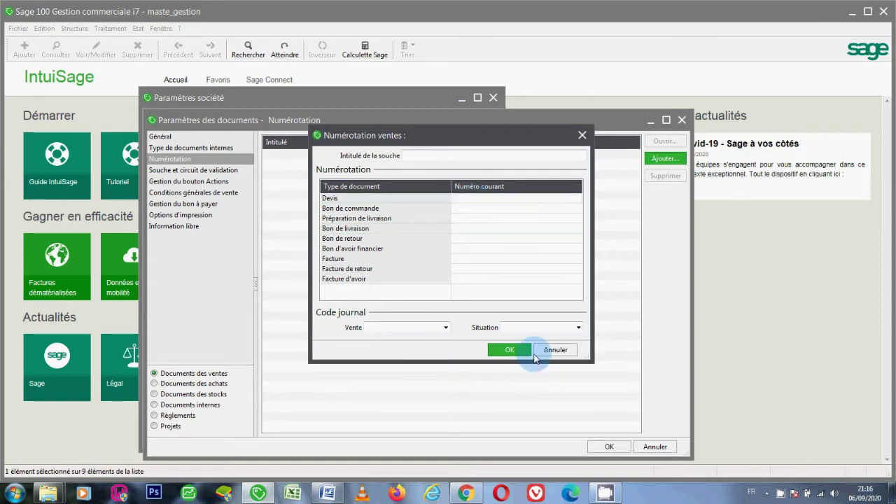
{"action": "left_click", "coordinate": [510, 350]}
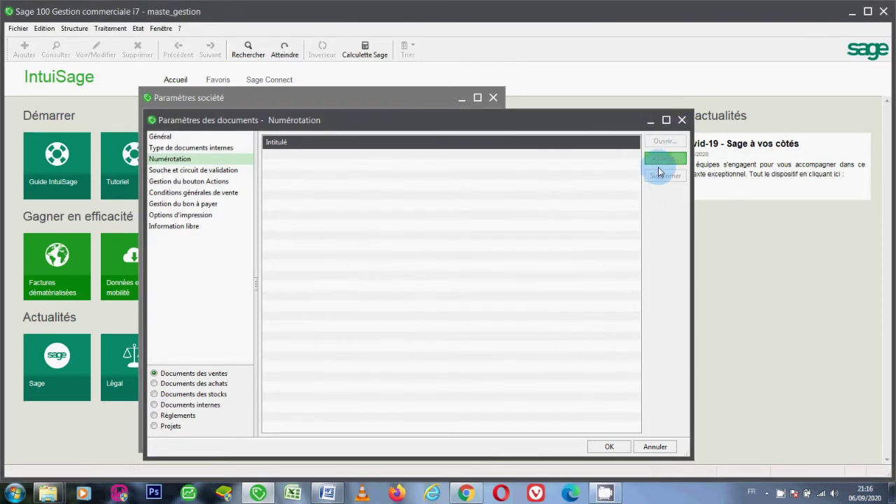
- Reopen the sales numbering entry form and set the current number for Devis to DE00001
{"action": "left_click", "coordinate": [659, 163]}
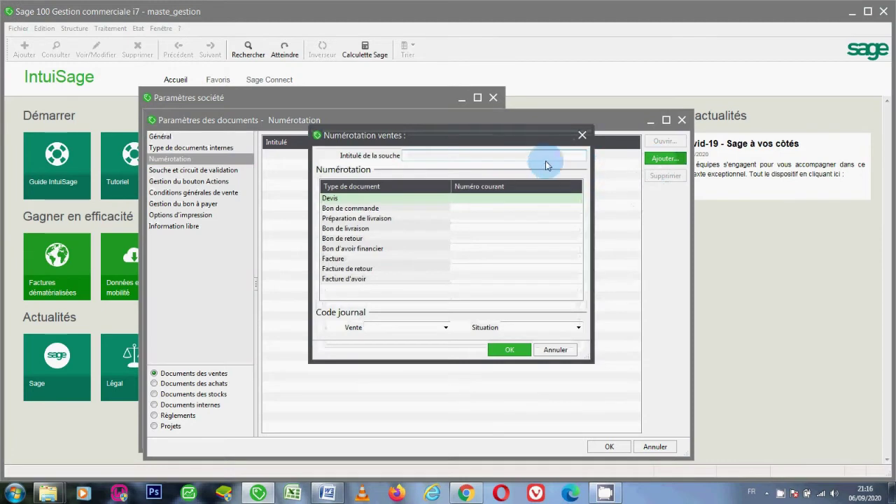
{"action": "left_click", "coordinate": [471, 201]}
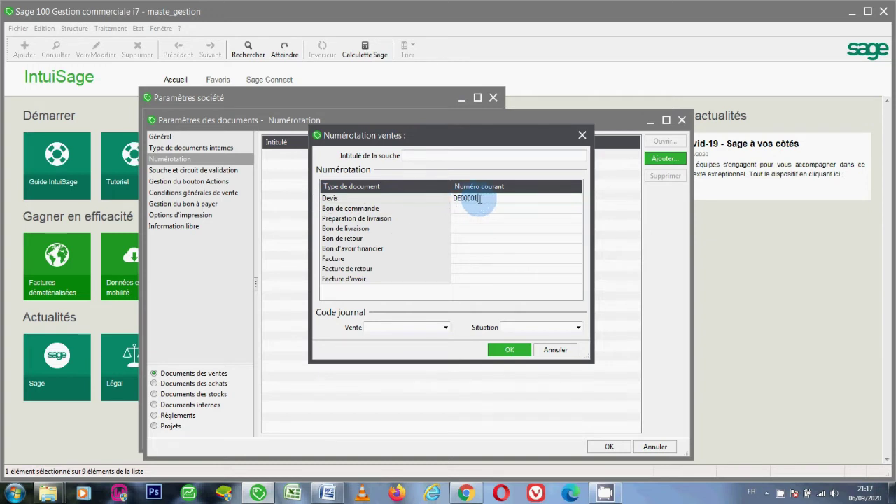
{"action": "key", "text": "BackSpace"}
{"action": "key", "text": "BackSpace"}
{"action": "key", "text": "BackSpace"}
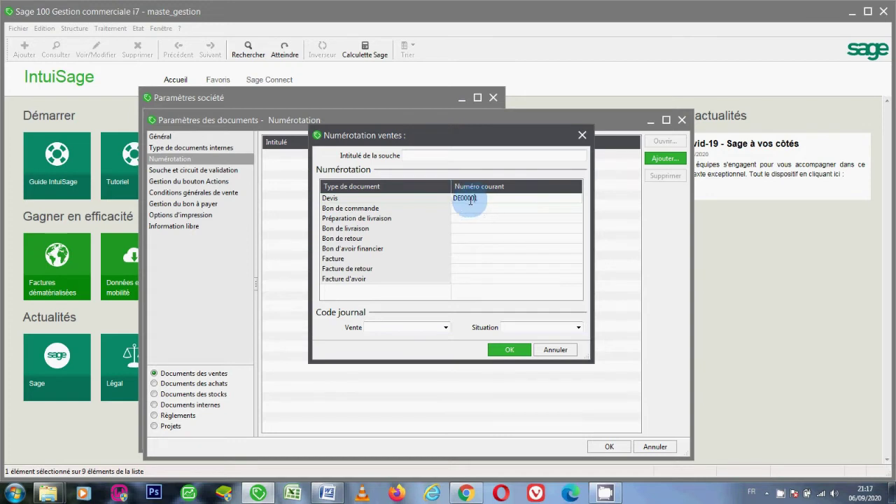
{"action": "type", "text": "1"}
{"action": "key", "text": "BackSpace"}
{"action": "type", "text": "1"}
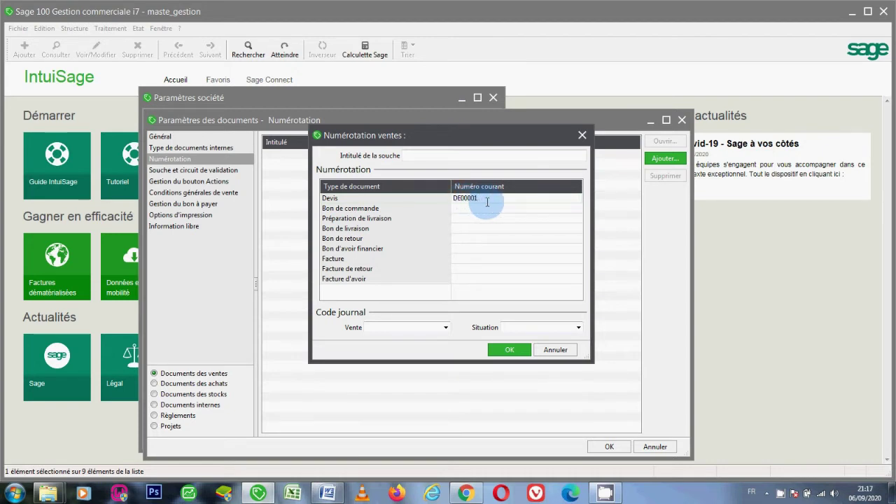
{"action": "key", "text": "BackSpace"}
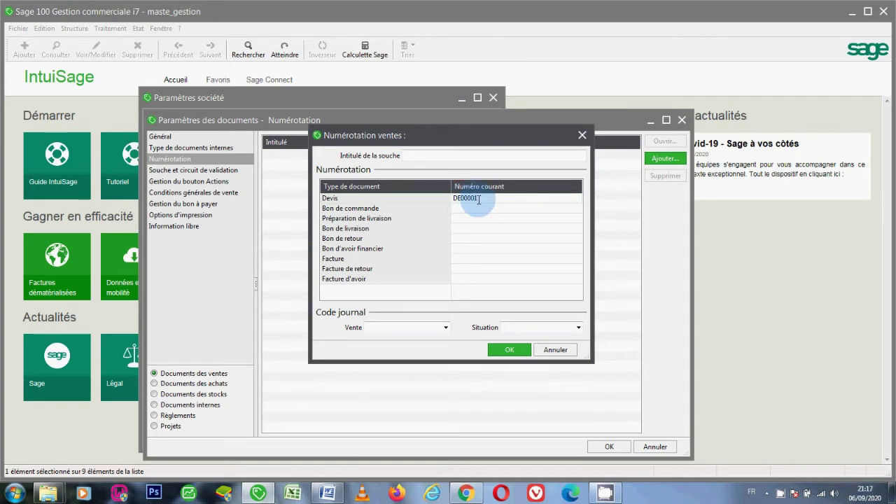
{"action": "type", "text": "1"}
- Set the sales numbers to FA00001 for Facture and BL00001 for Bon de livraison, and validate the numbering
{"action": "left_click", "coordinate": [467, 260]}
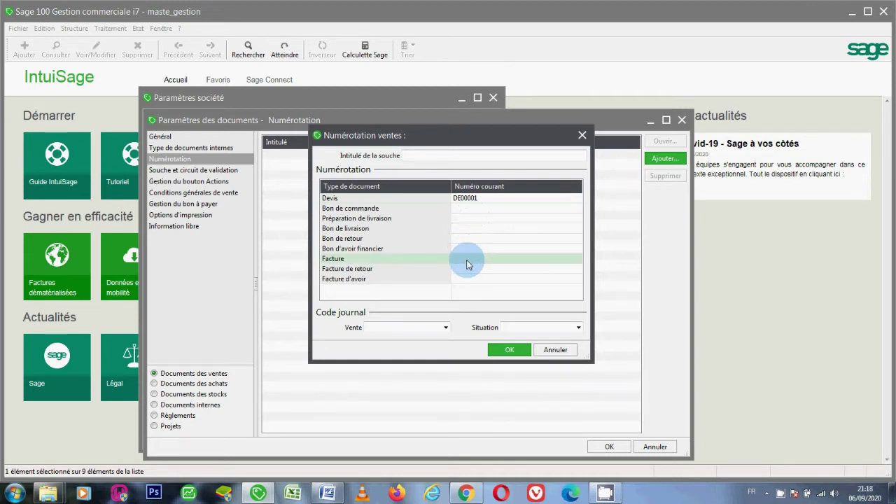
{"action": "left_click", "coordinate": [468, 264]}
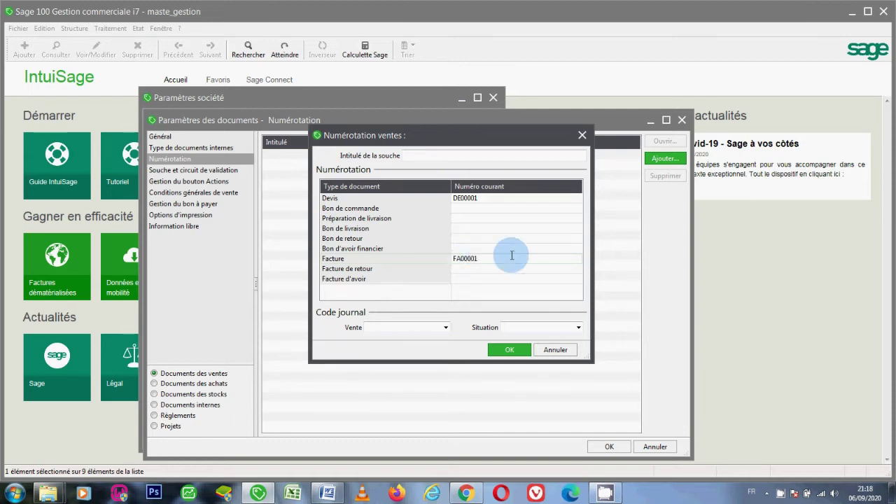
{"action": "left_click", "coordinate": [467, 232]}
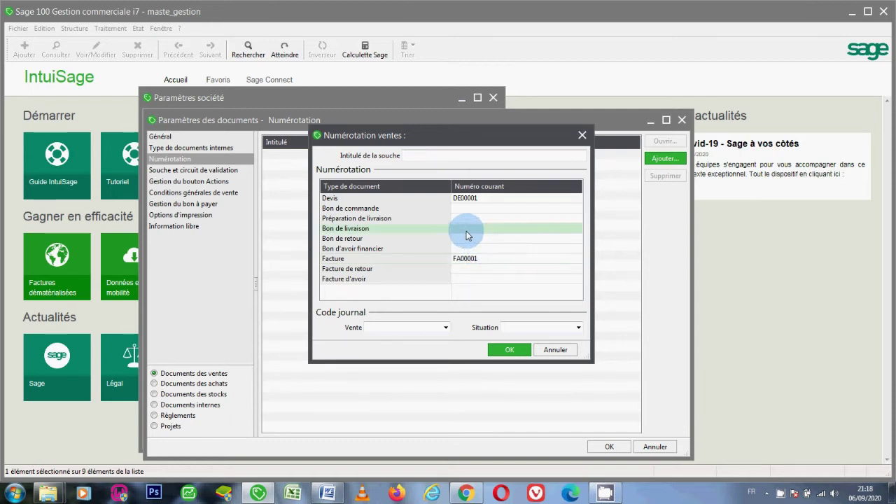
{"action": "left_click", "coordinate": [467, 235]}
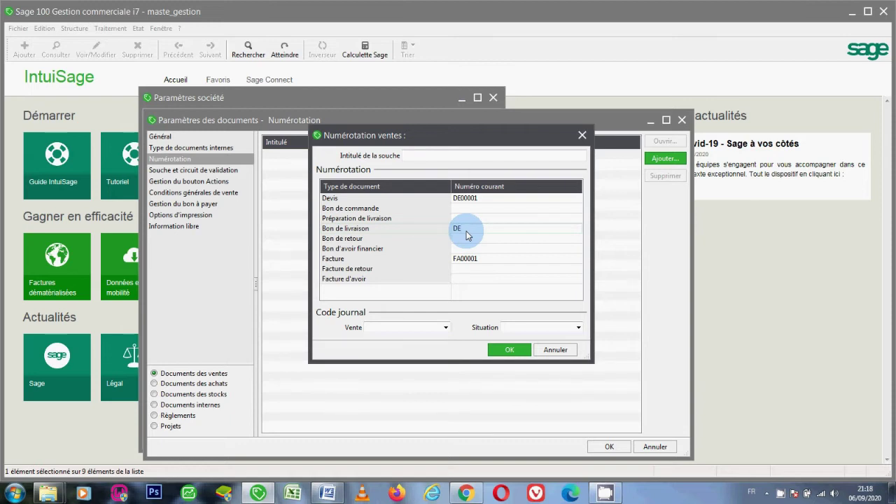
{"action": "type", "text": "BL00001"}
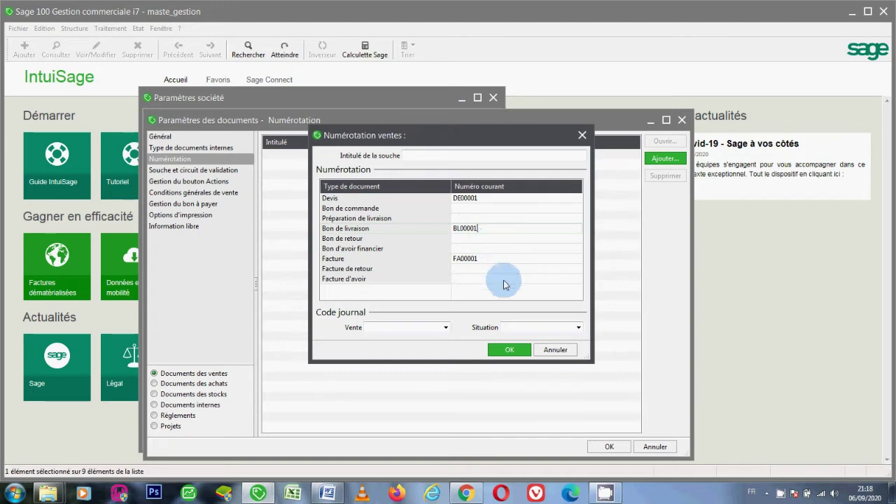
{"action": "left_click", "coordinate": [510, 350]}
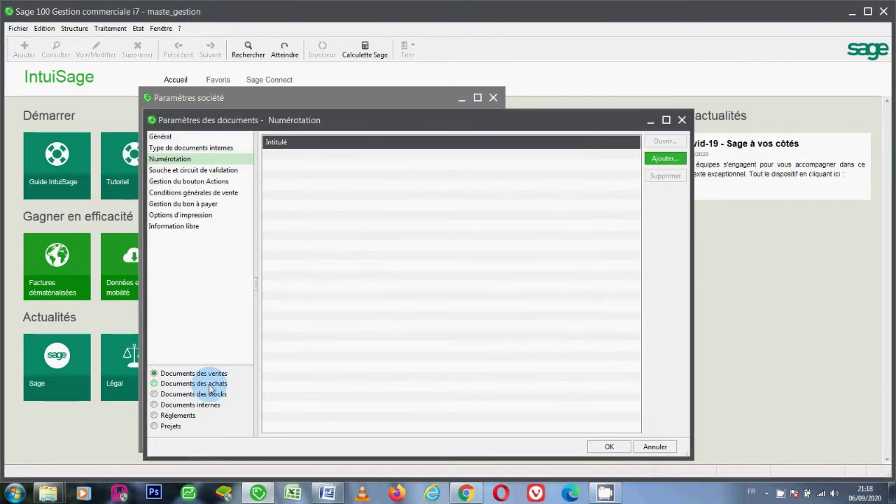
- Set the Bon de commande number to BC0001 in the numbering of purchase documents, and save and close the company settings
{"action": "left_click", "coordinate": [210, 389]}
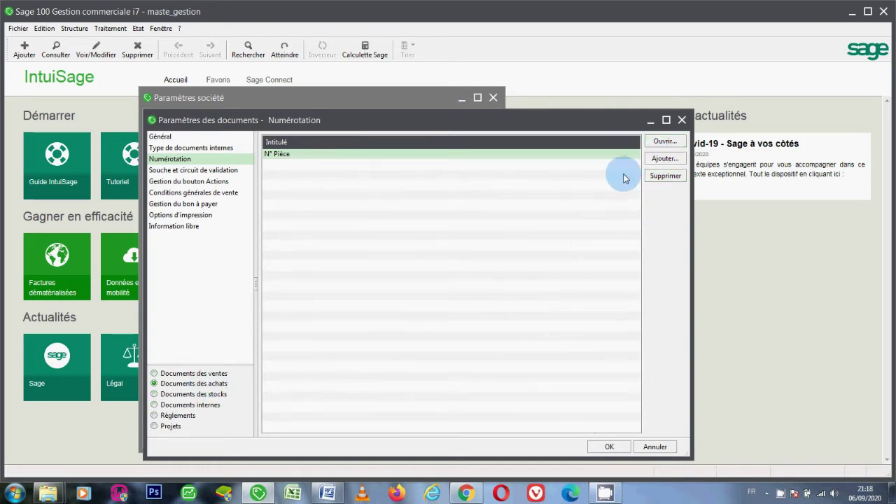
{"action": "left_click", "coordinate": [663, 159]}
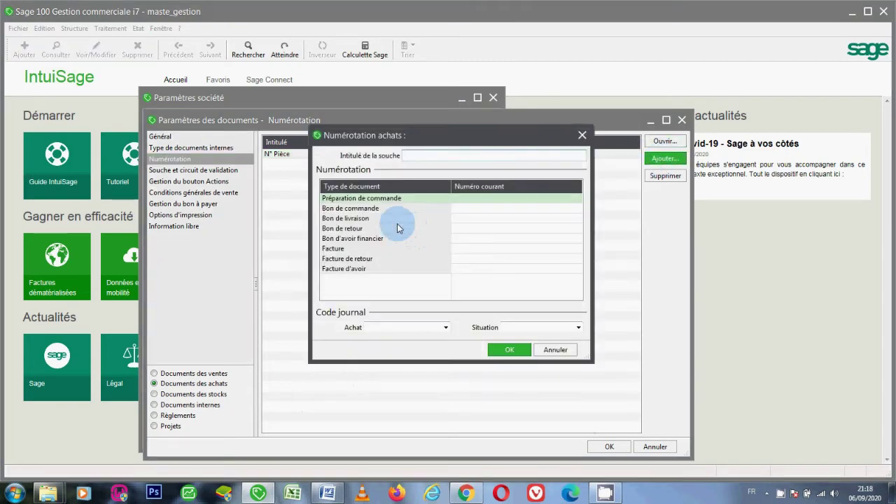
{"action": "left_click", "coordinate": [378, 209]}
{"action": "left_click", "coordinate": [472, 210]}
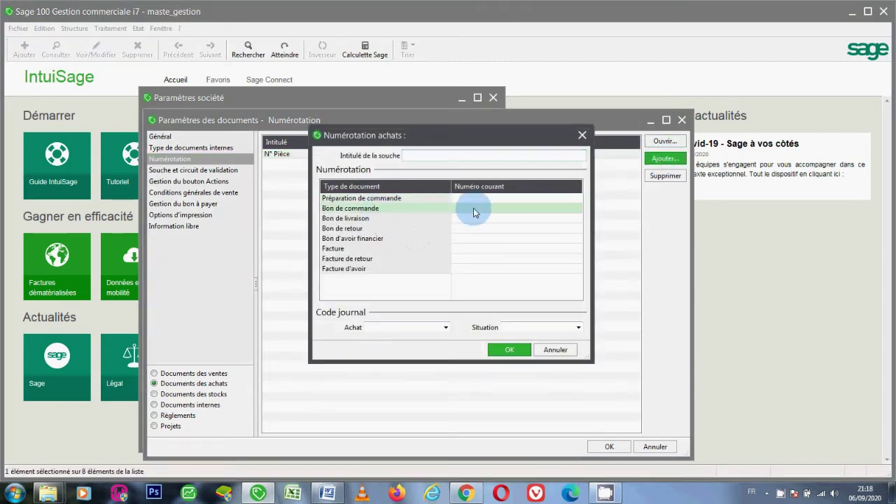
{"action": "type", "text": "BC"}
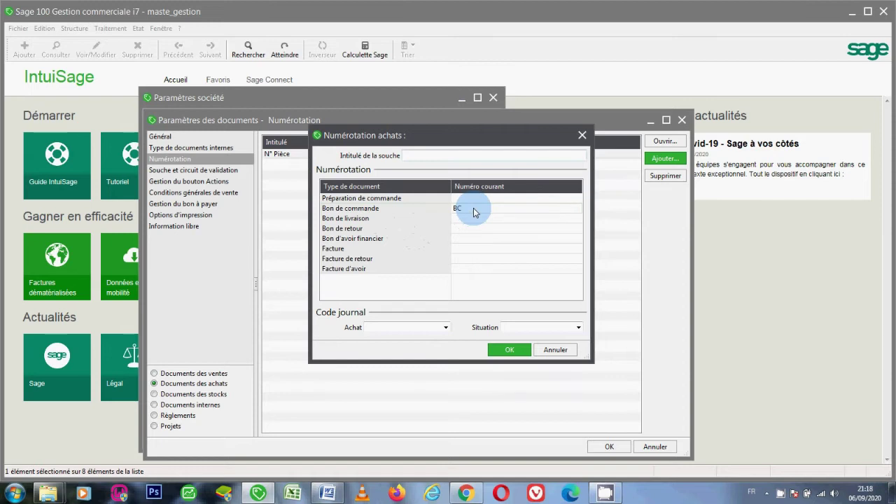
{"action": "type", "text": "00"}
{"action": "type", "text": "001"}
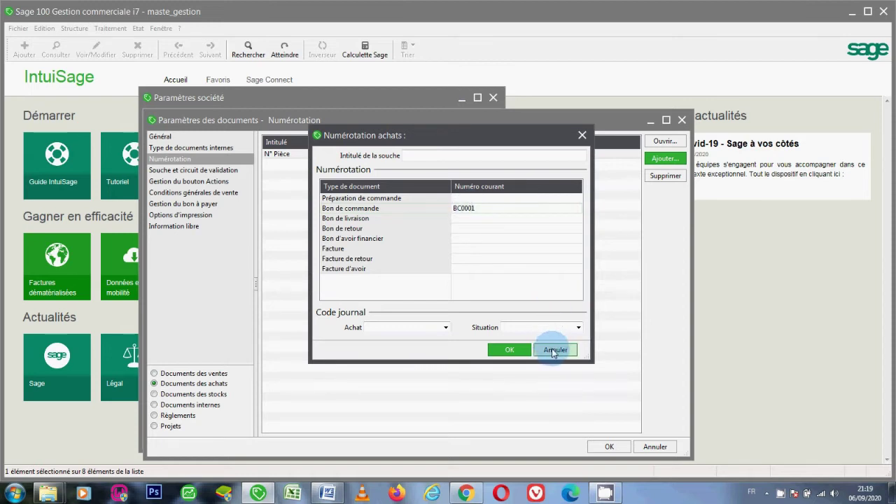
{"action": "left_click", "coordinate": [524, 349]}
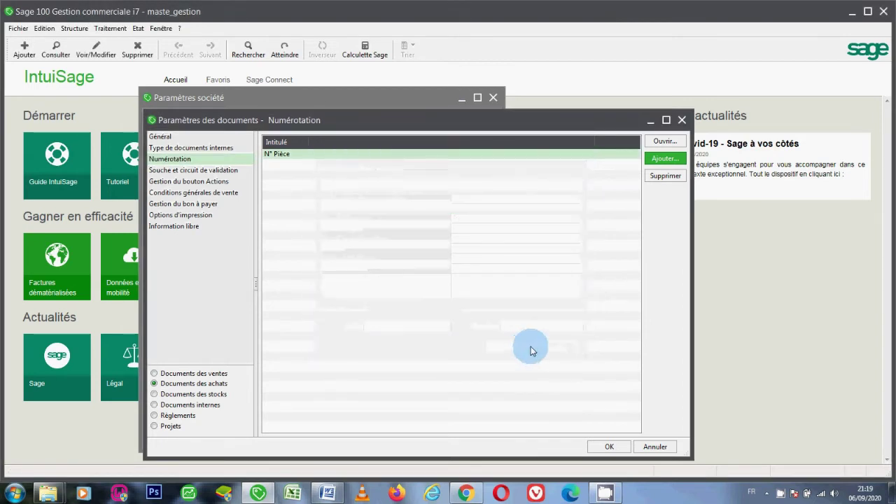
{"action": "left_click", "coordinate": [609, 447]}
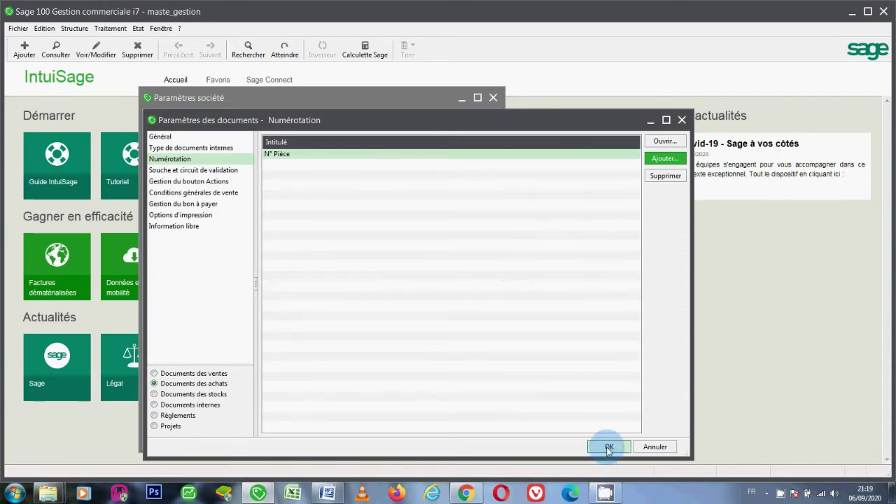
{"action": "left_click", "coordinate": [494, 98]}
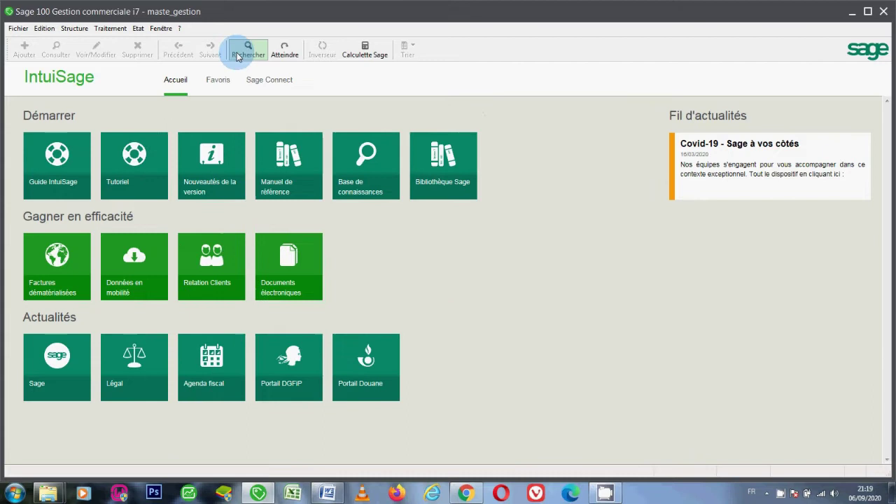
- Create a new Devis in the sales documents and enter FF as its Entête 1
{"action": "left_click", "coordinate": [114, 30]}
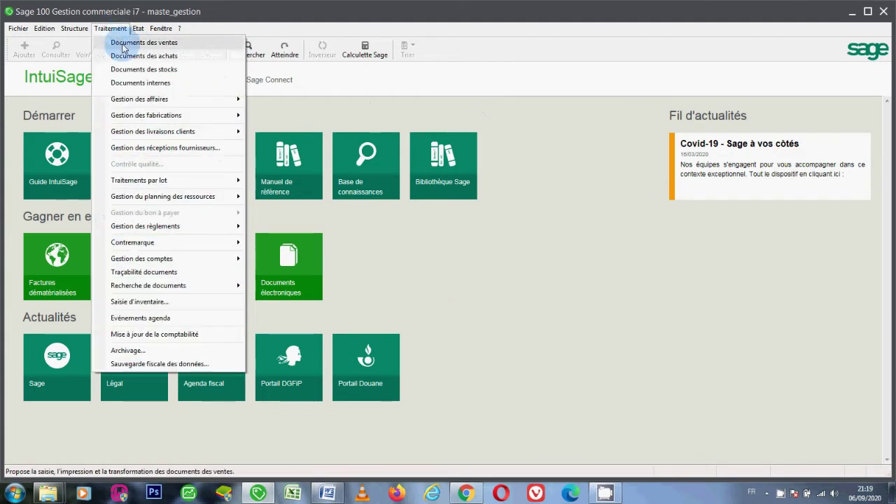
{"action": "left_click", "coordinate": [123, 44]}
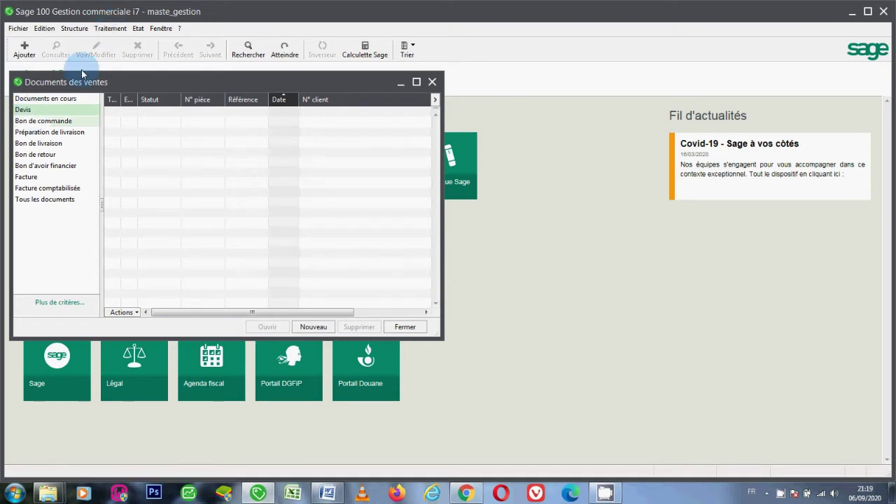
{"action": "left_click", "coordinate": [23, 47]}
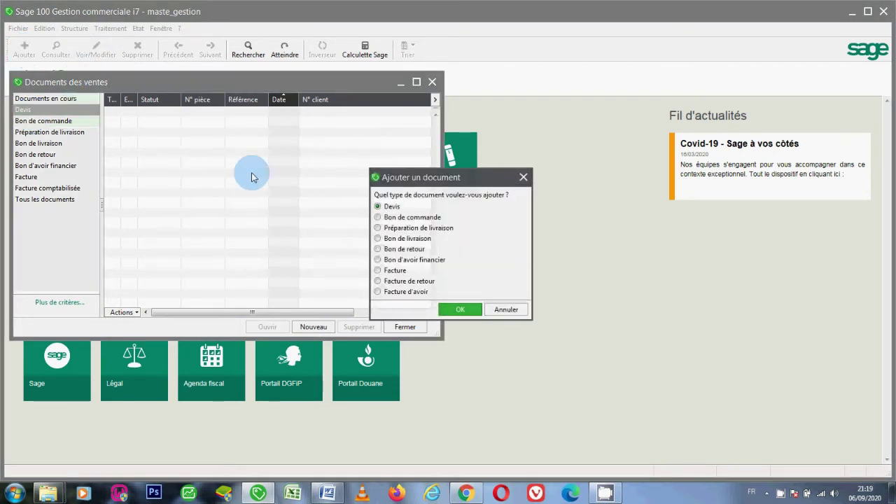
{"action": "left_click", "coordinate": [461, 312]}
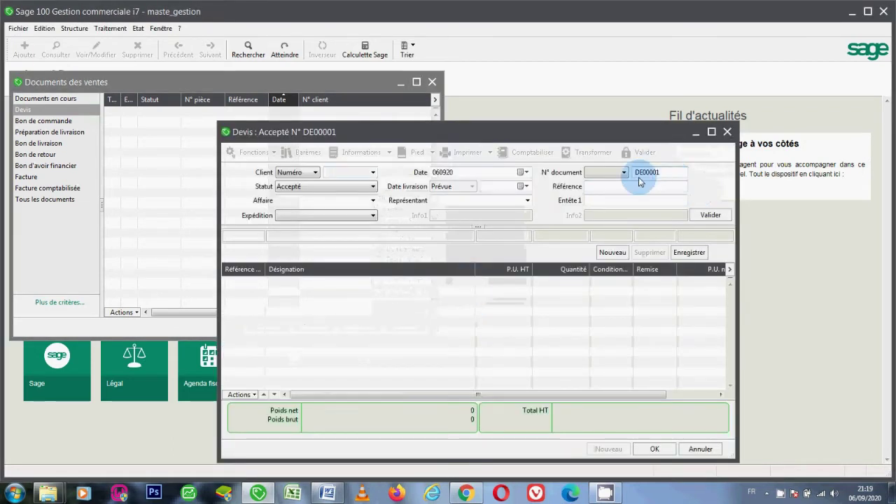
{"action": "left_click", "coordinate": [673, 173]}
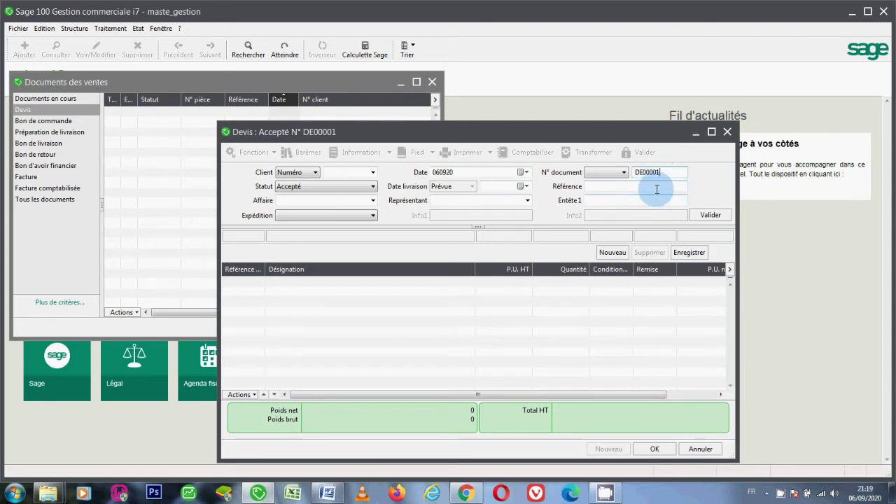
{"action": "left_click", "coordinate": [597, 200]}
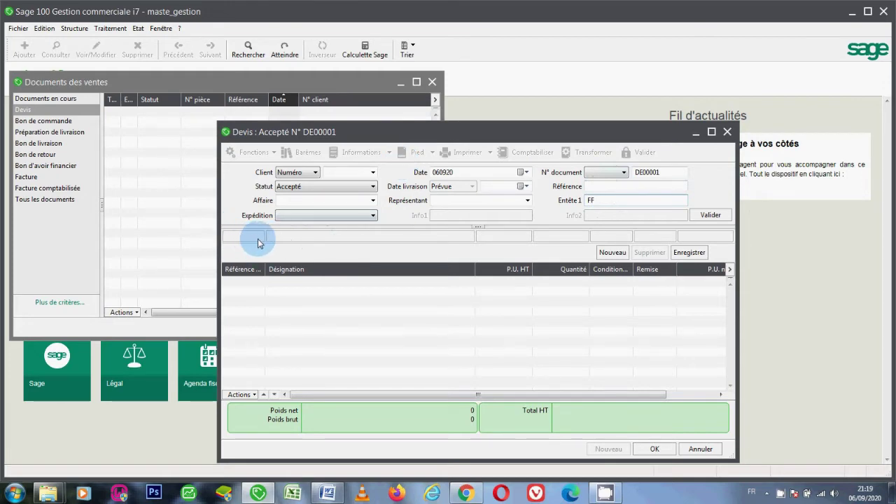
- Clear Entête 1 in the new Devis, choose the client Bague's en or, and validate the document header
{"action": "key", "text": "BackSpace"}
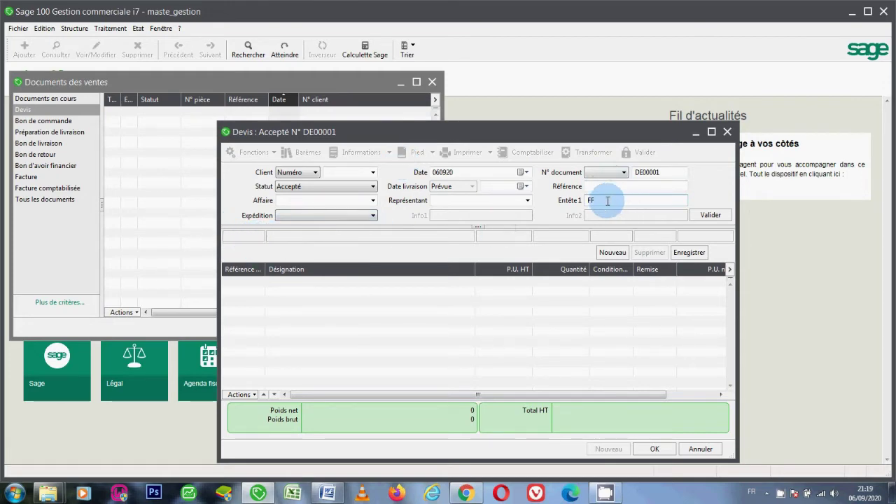
{"action": "key", "text": "BackSpace"}
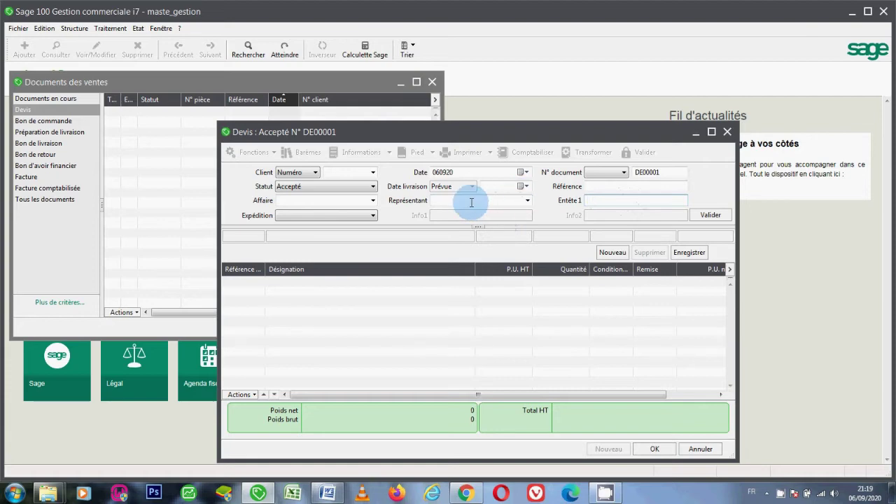
{"action": "left_click", "coordinate": [353, 201]}
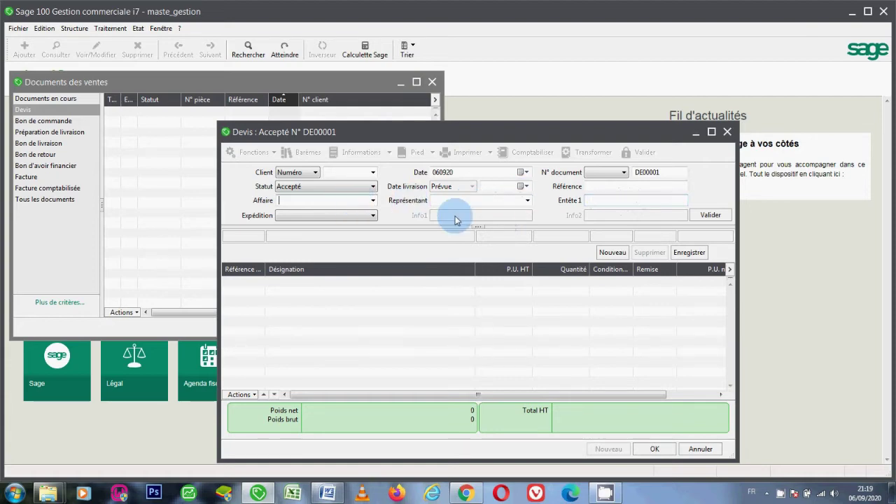
{"action": "left_click", "coordinate": [499, 201]}
{"action": "left_click", "coordinate": [597, 185]}
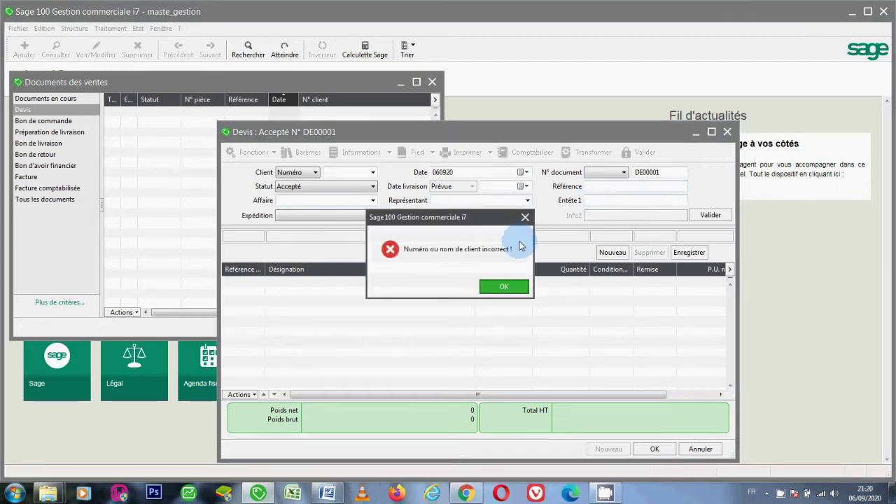
{"action": "left_click", "coordinate": [493, 288]}
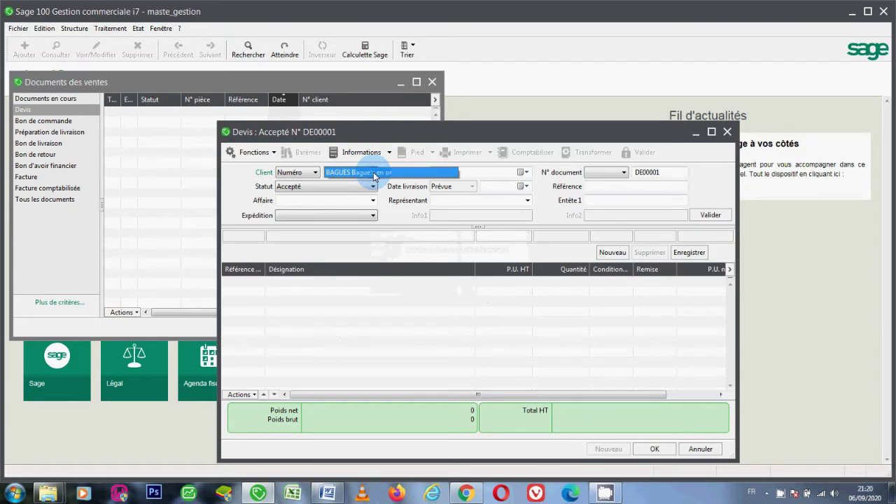
{"action": "left_click", "coordinate": [628, 187]}
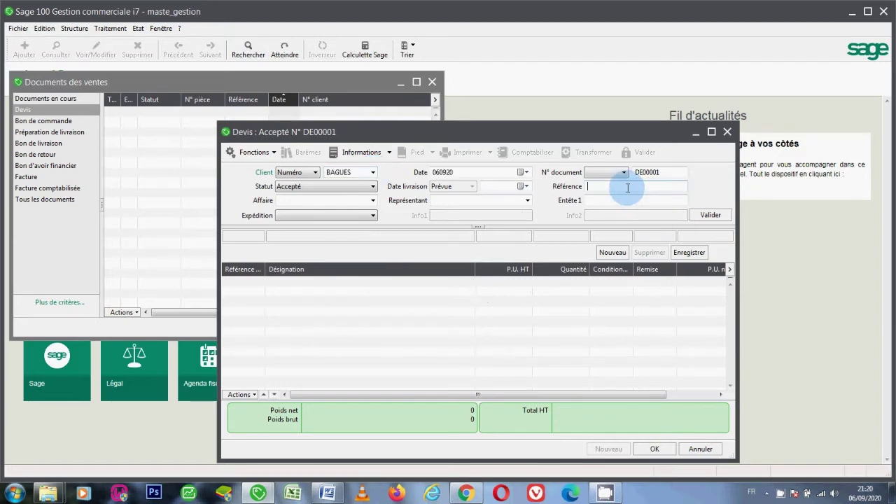
{"action": "key", "text": "Return"}
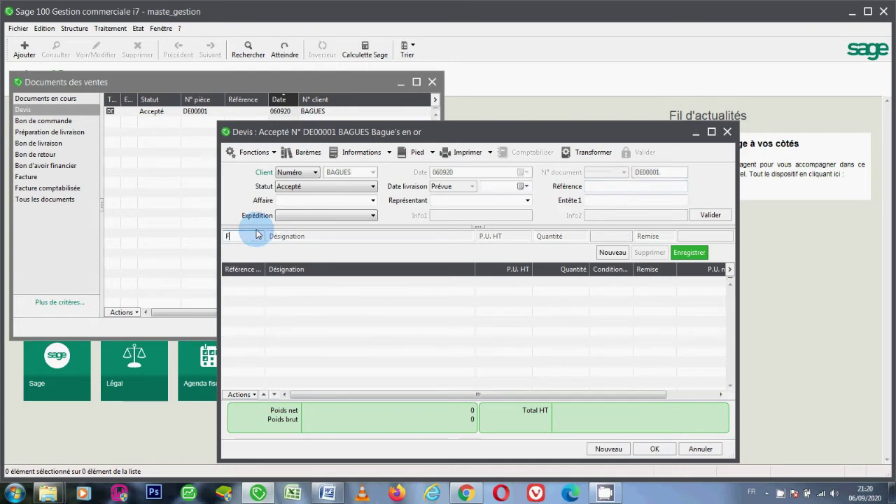
- Try to add article CH0001 CHEMISE as a quote line, cancel its colour quantities, and close the quote
{"action": "double_click", "coordinate": [257, 235]}
{"action": "left_click", "coordinate": [341, 188]}
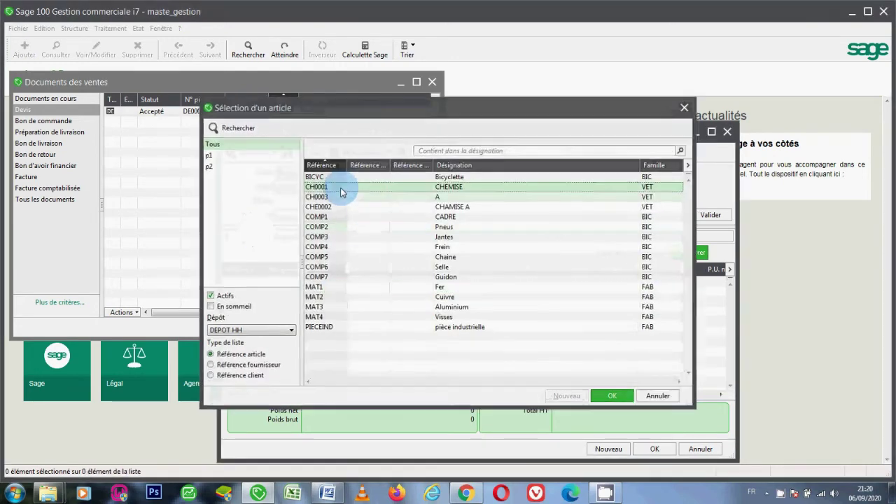
{"action": "double_click", "coordinate": [342, 188]}
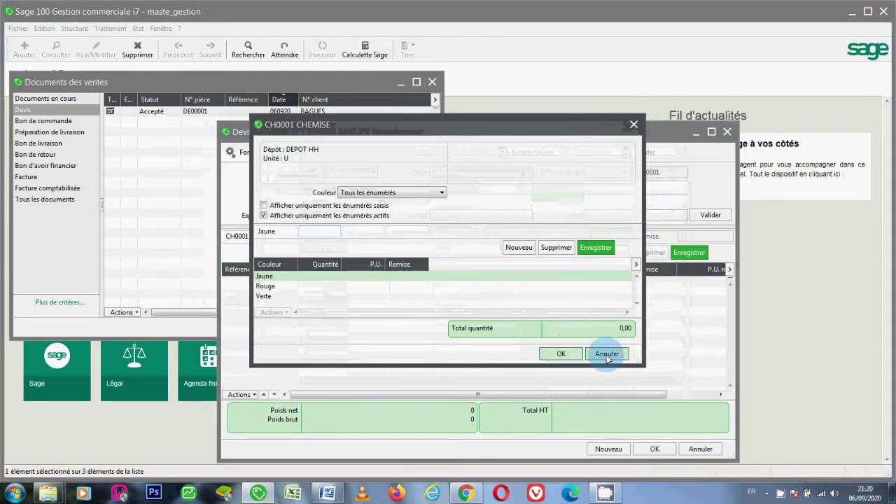
{"action": "left_click", "coordinate": [606, 354]}
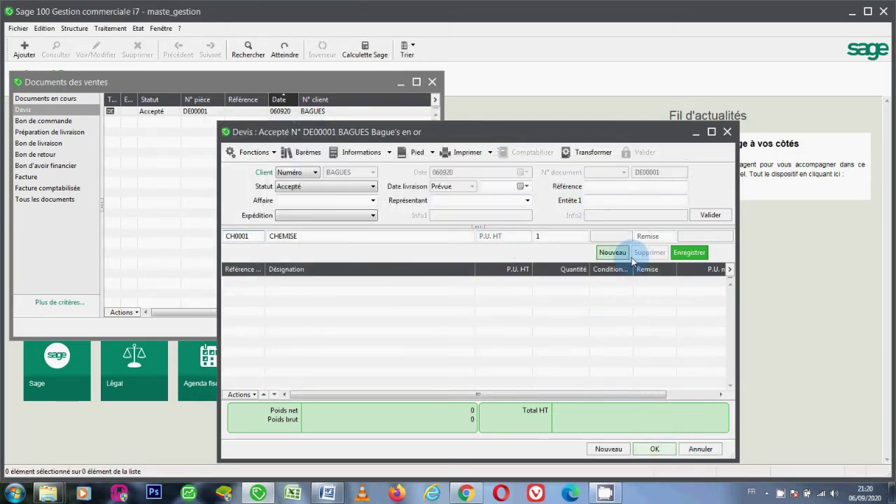
{"action": "left_click", "coordinate": [653, 448]}
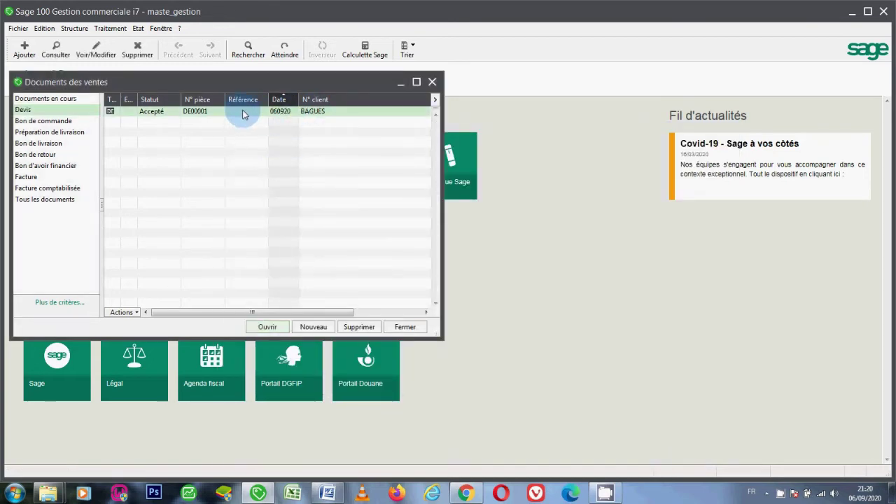
- Start a second Devis to check its automatic document number, and cancel it
{"action": "left_click", "coordinate": [25, 49]}
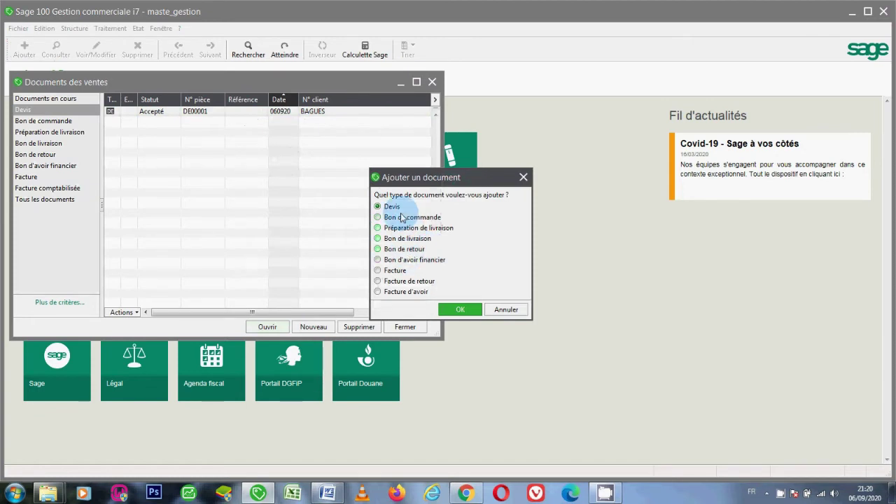
{"action": "left_click", "coordinate": [460, 310]}
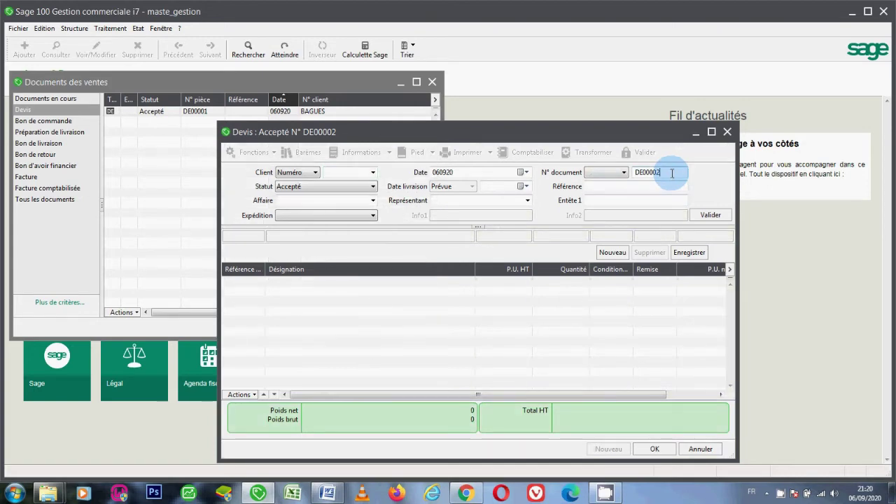
{"action": "left_click", "coordinate": [701, 450]}
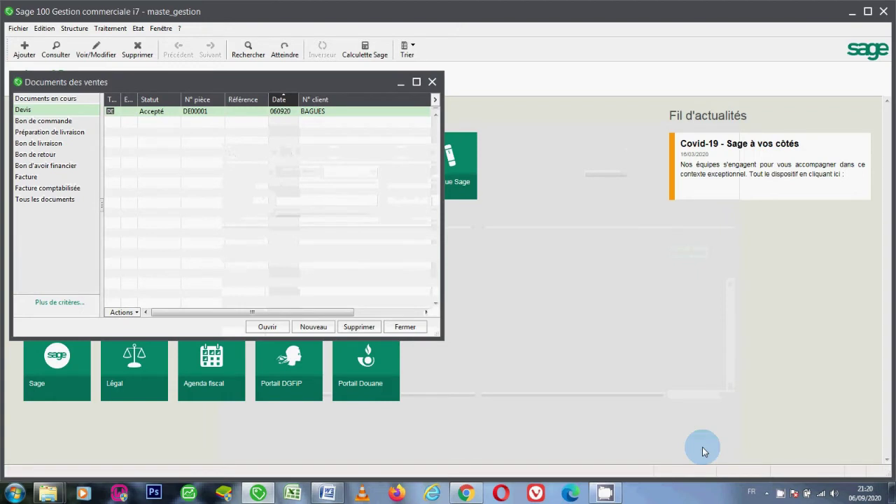
- Delete the quote DE00001 from the sales documents
{"action": "left_click", "coordinate": [195, 115]}
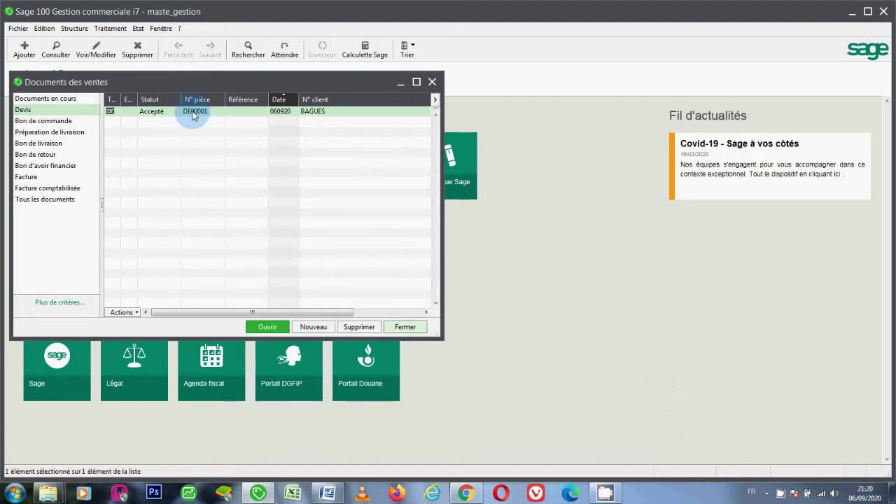
{"action": "right_click", "coordinate": [194, 117]}
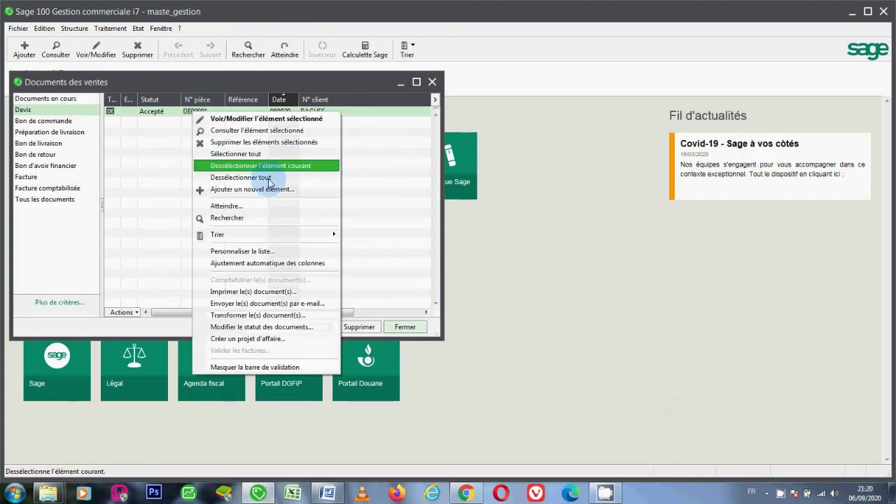
{"action": "left_click", "coordinate": [252, 143]}
{"action": "left_click", "coordinate": [413, 287]}
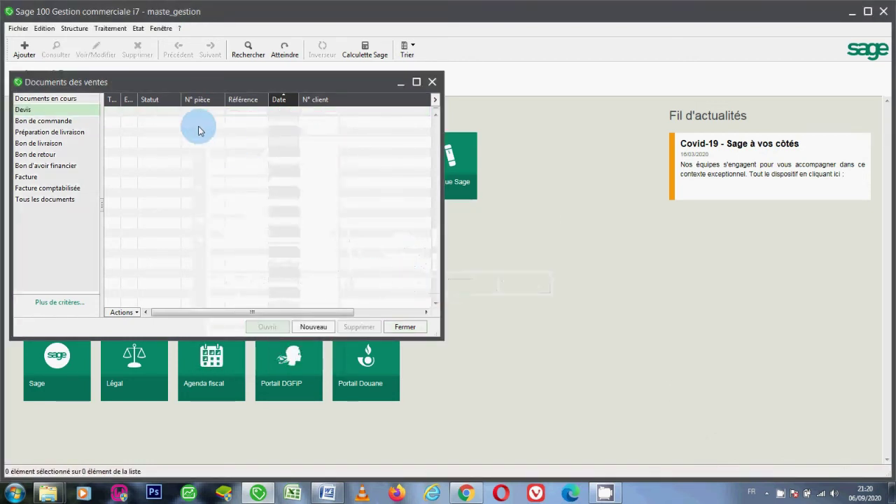
- Start a new Bon de livraison to check its automatic number, cancel it, and close the sales documents
{"action": "left_click", "coordinate": [24, 47]}
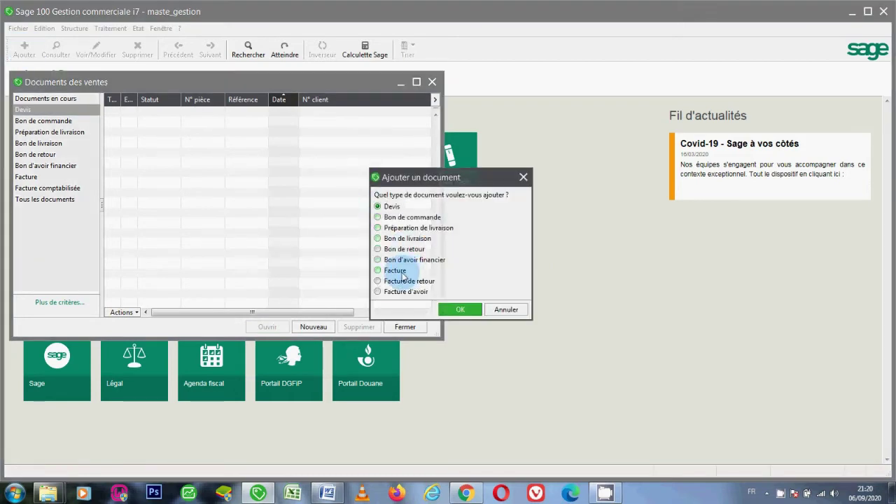
{"action": "left_click", "coordinate": [404, 273]}
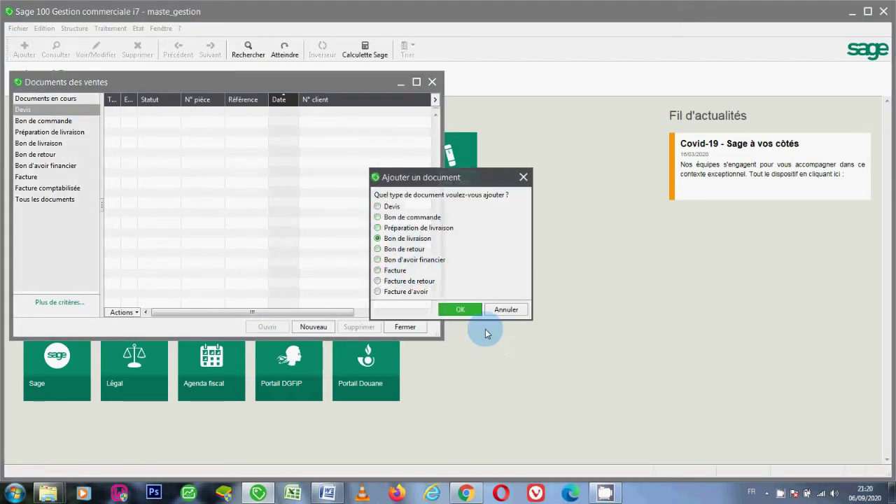
{"action": "left_click", "coordinate": [460, 309]}
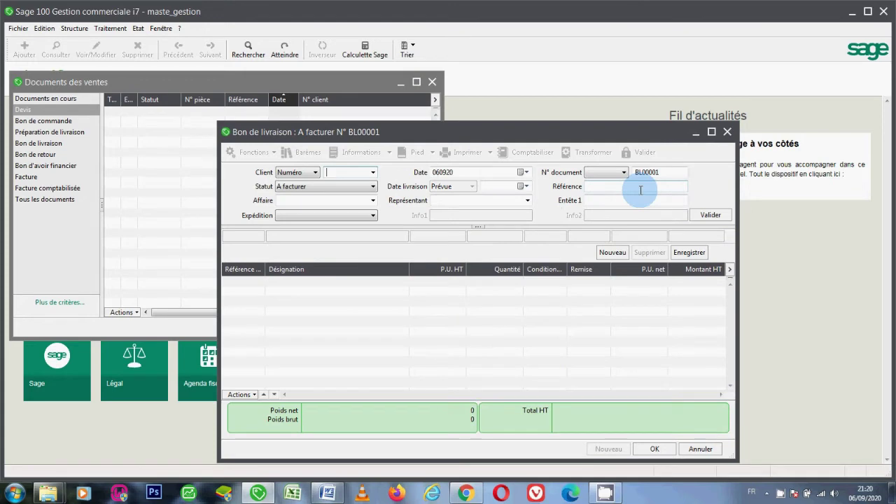
{"action": "left_click", "coordinate": [700, 449]}
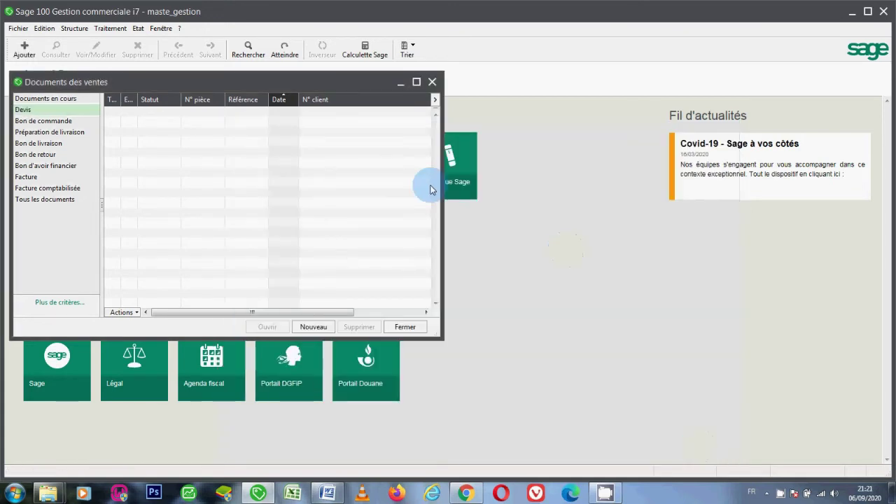
{"action": "left_click", "coordinate": [404, 328]}
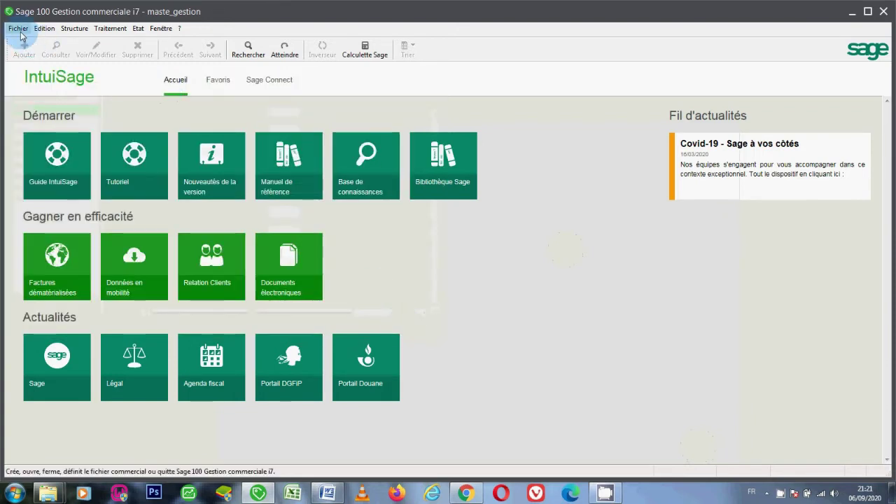
- Clear the Devis, Bon de livraison and Facture current numbers in the sales document numbering, and save and close the company settings
{"action": "left_click", "coordinate": [19, 30]}
{"action": "left_click", "coordinate": [37, 153]}
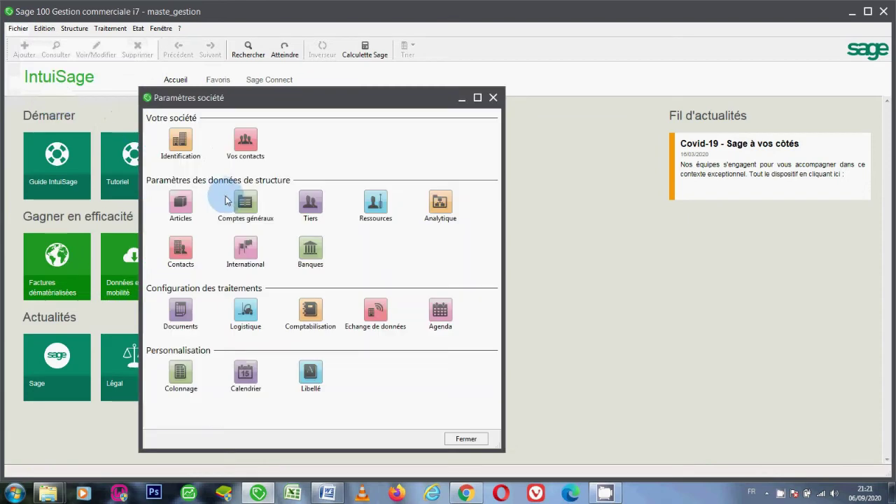
{"action": "left_click", "coordinate": [181, 316]}
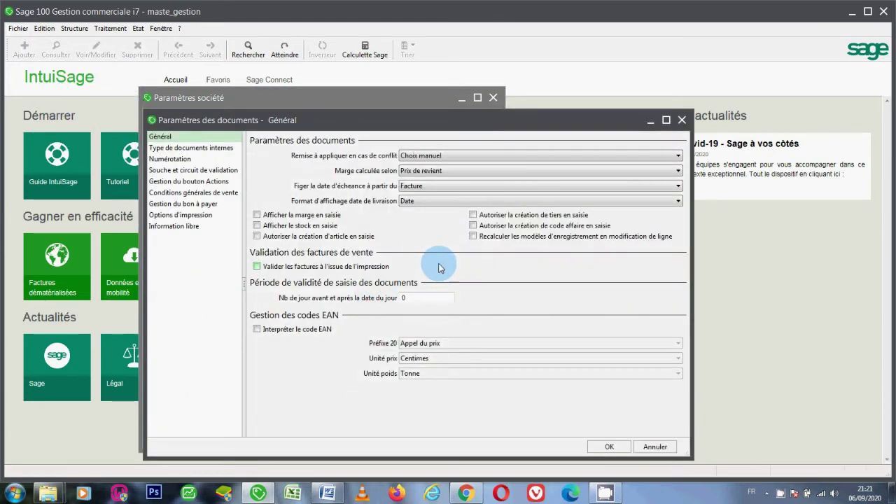
{"action": "left_click", "coordinate": [200, 155]}
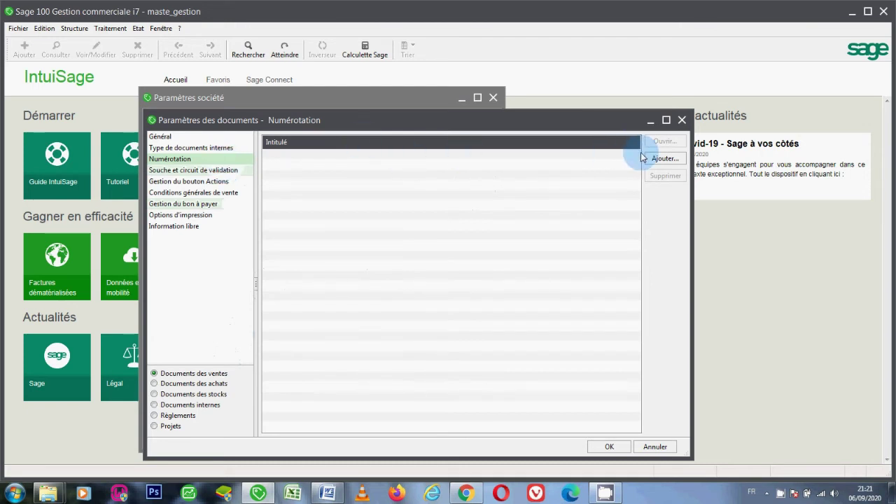
{"action": "left_click", "coordinate": [662, 159]}
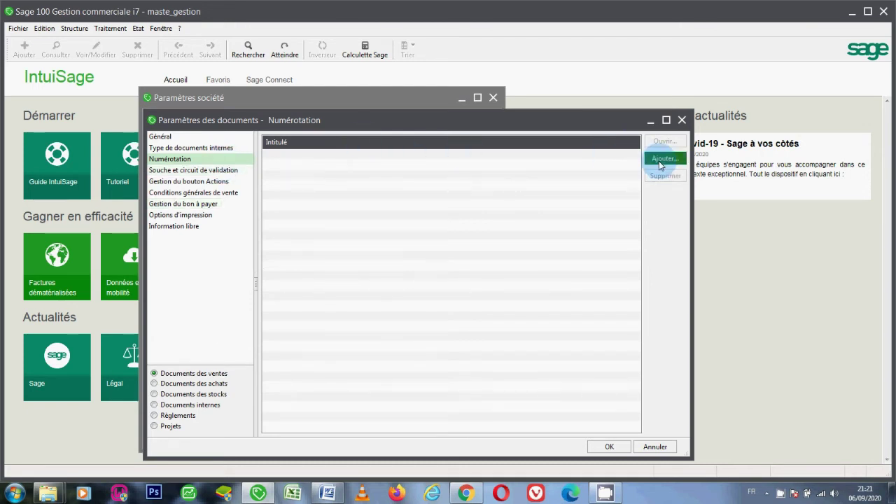
{"action": "left_click", "coordinate": [478, 201]}
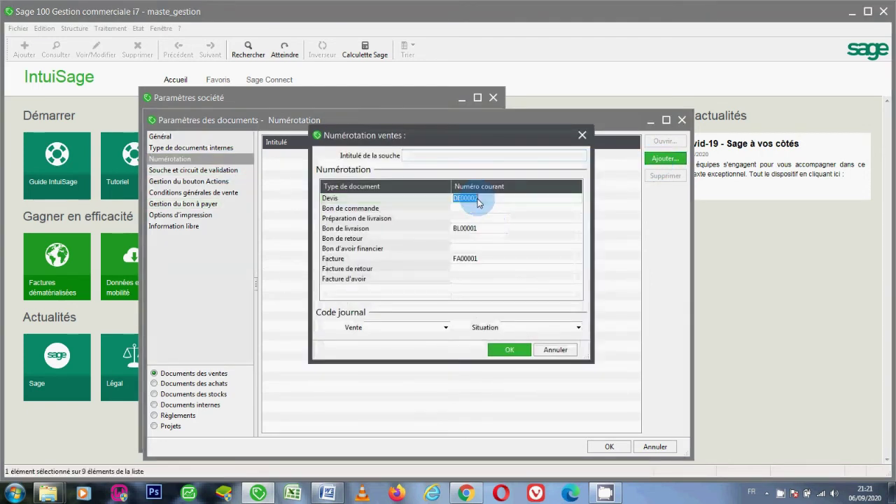
{"action": "left_click", "coordinate": [479, 230]}
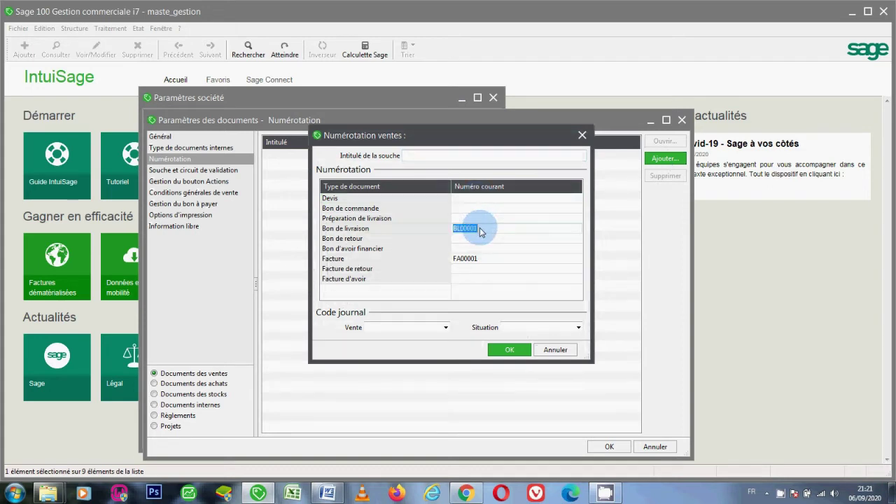
{"action": "left_click", "coordinate": [482, 259]}
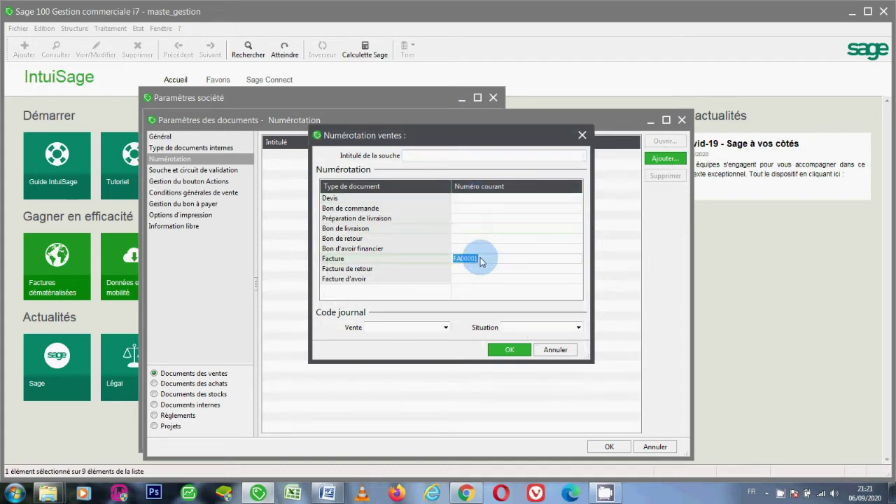
{"action": "left_click", "coordinate": [509, 351]}
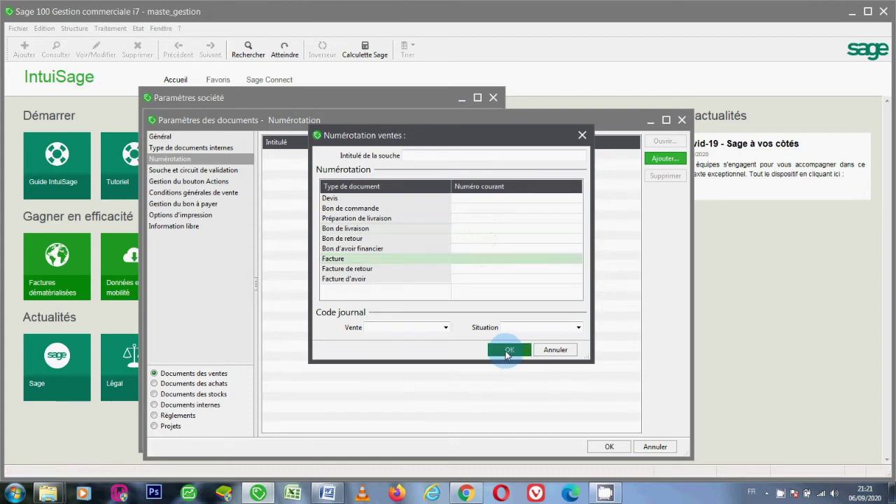
{"action": "left_click", "coordinate": [606, 437]}
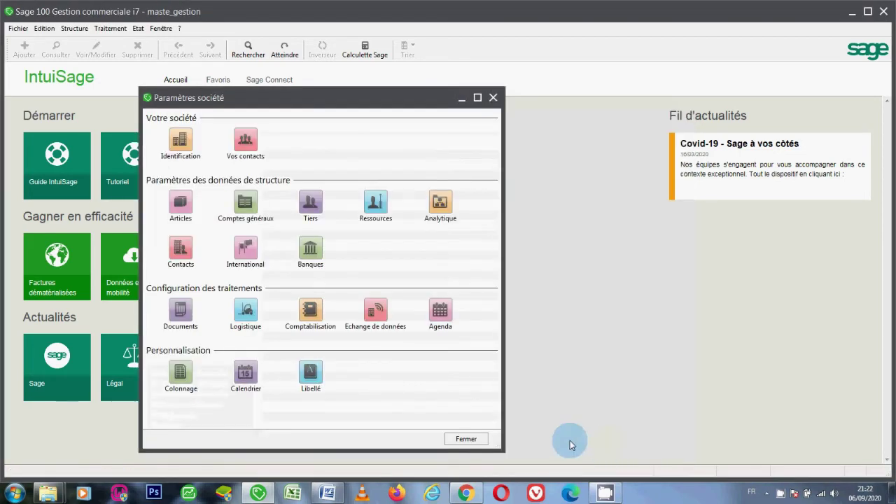
{"action": "left_click", "coordinate": [482, 439]}
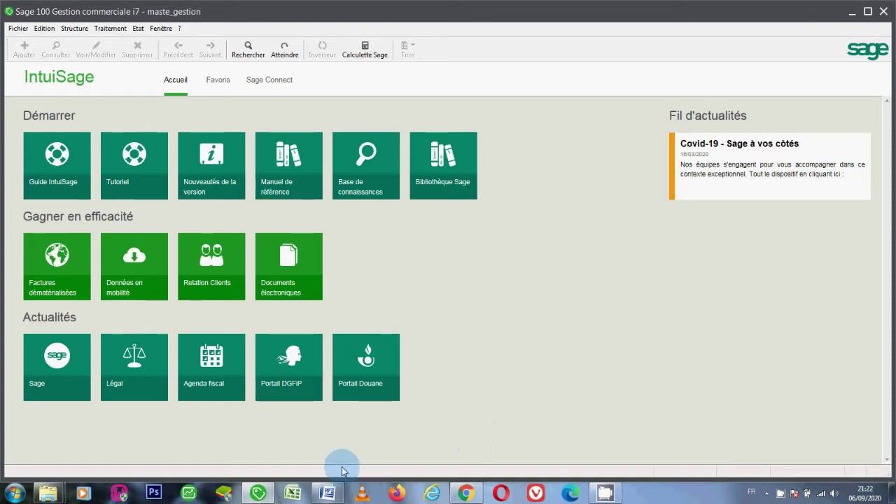
- Switch to the SOUCH_marche document in Word to examine the Facture numbering diagram for the public and private sectors
{"action": "left_click", "coordinate": [333, 495]}
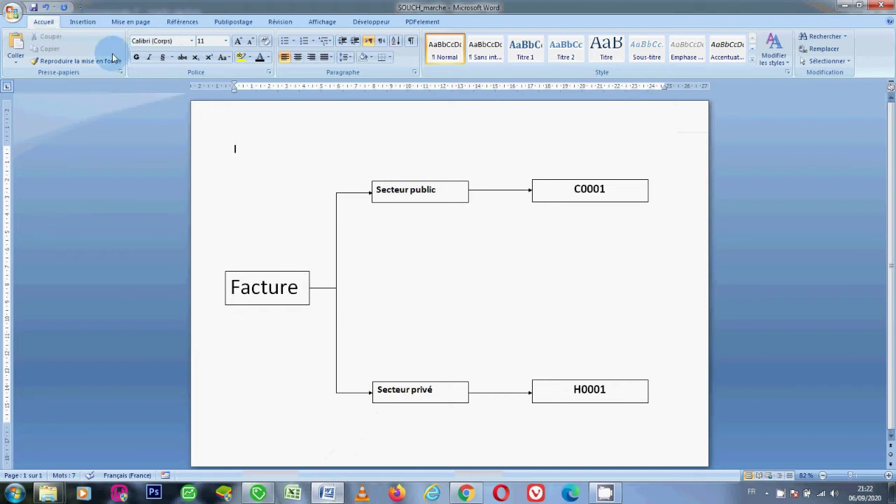
{"action": "left_click", "coordinate": [11, 14]}
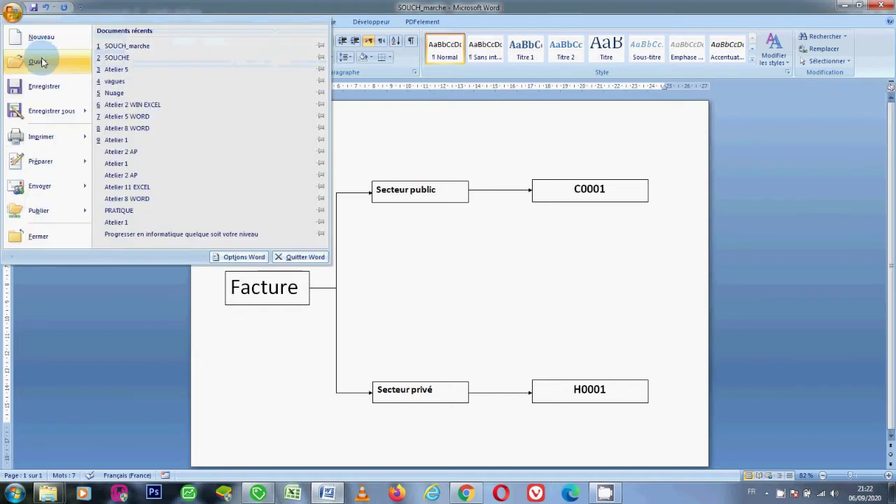
{"action": "left_click", "coordinate": [462, 292]}
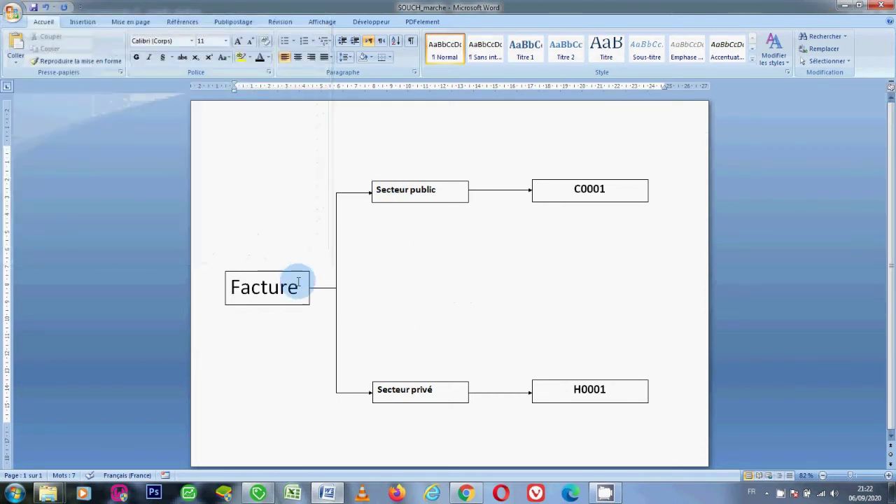
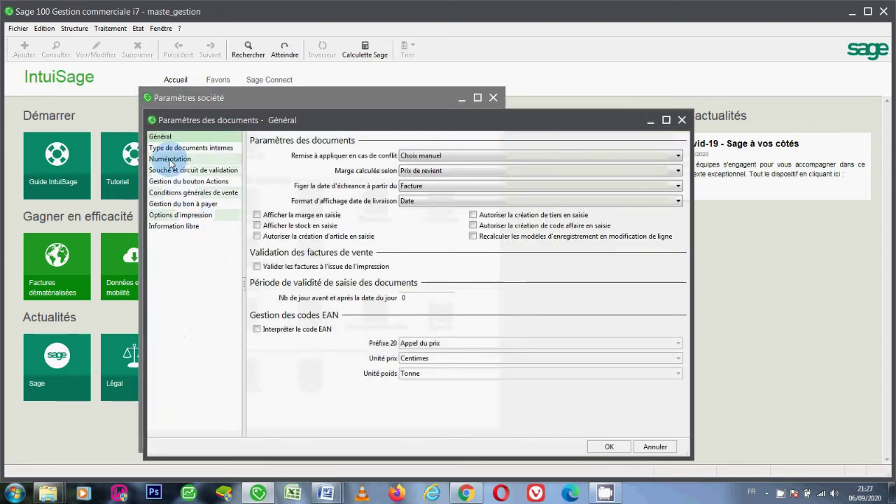
- Add a numbering series titled Comptant to the numbering of the sales documents
{"action": "left_click", "coordinate": [169, 159]}
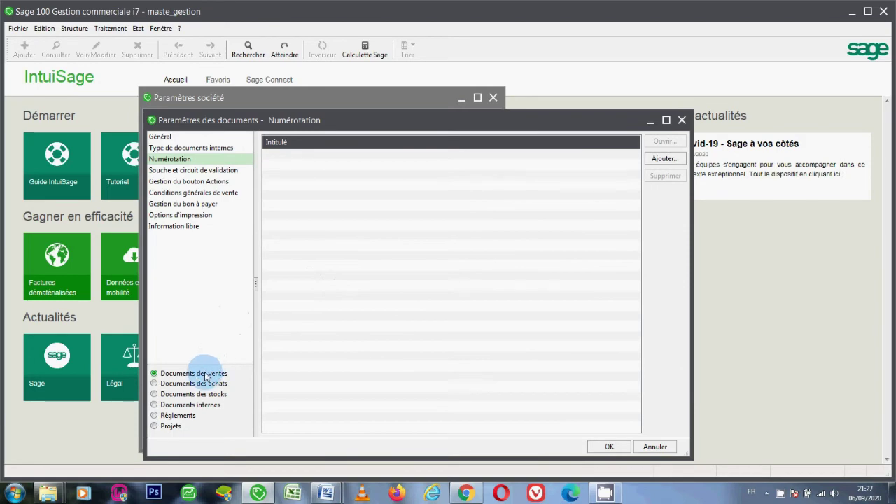
{"action": "left_click", "coordinate": [666, 160]}
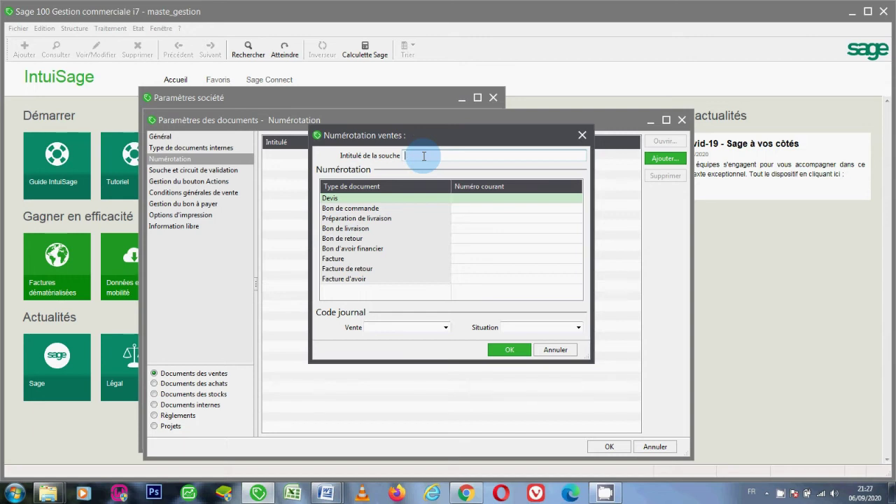
{"action": "type", "text": "omptant"}
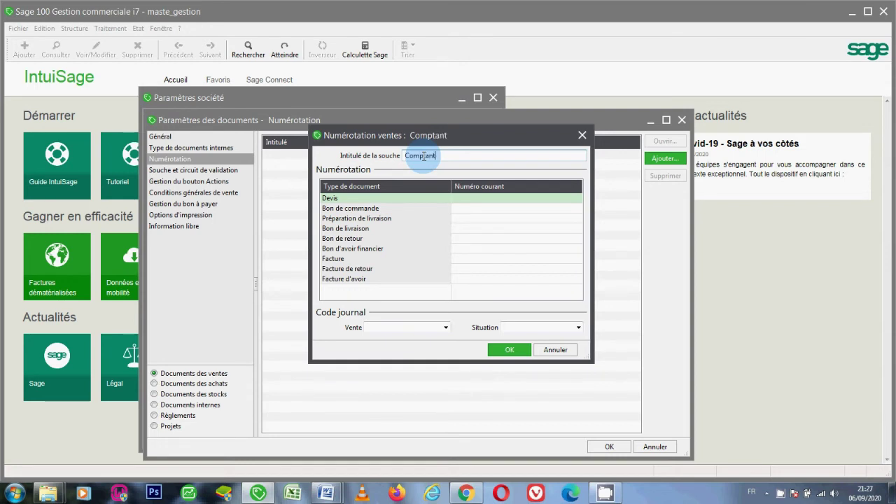
{"action": "left_click", "coordinate": [512, 351]}
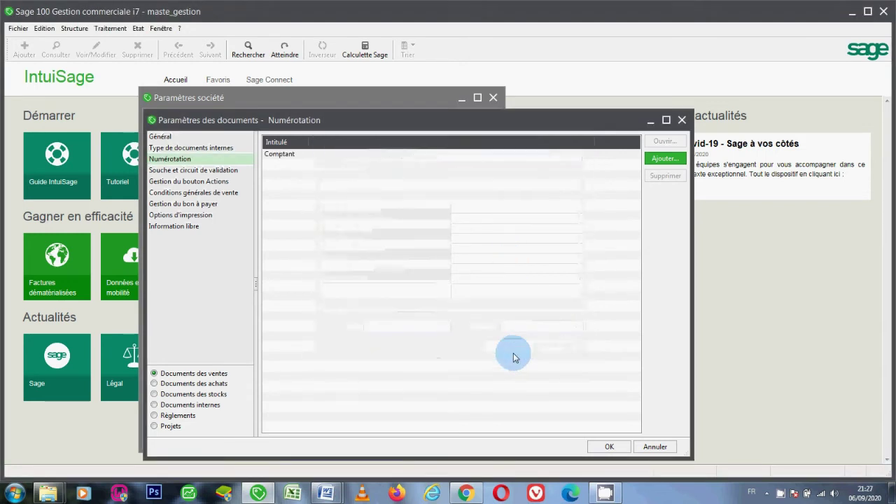
- Add two more sales numbering series, titled Effet and Chèque
{"action": "left_click", "coordinate": [665, 159]}
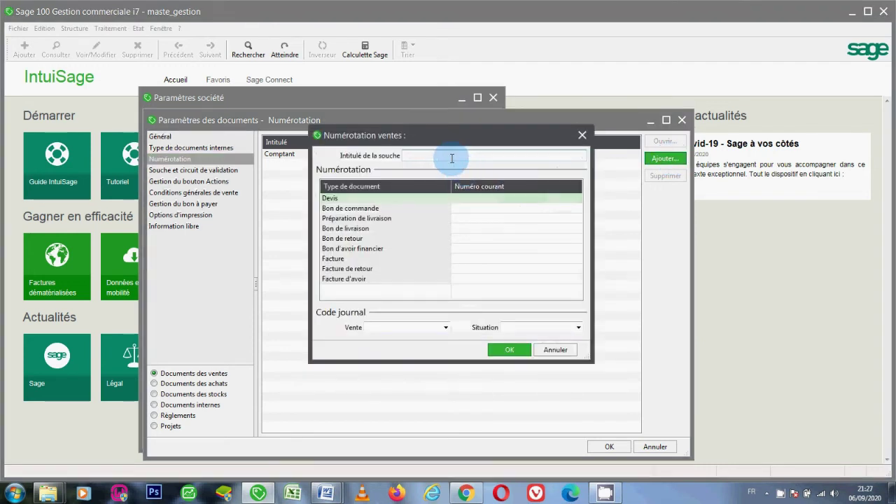
{"action": "left_click", "coordinate": [451, 159]}
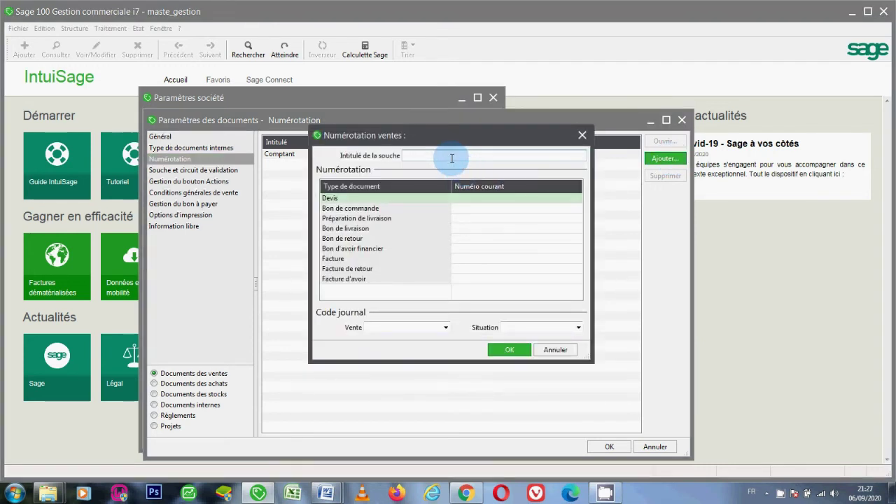
{"action": "type", "text": "Effet"}
{"action": "left_click", "coordinate": [510, 349]}
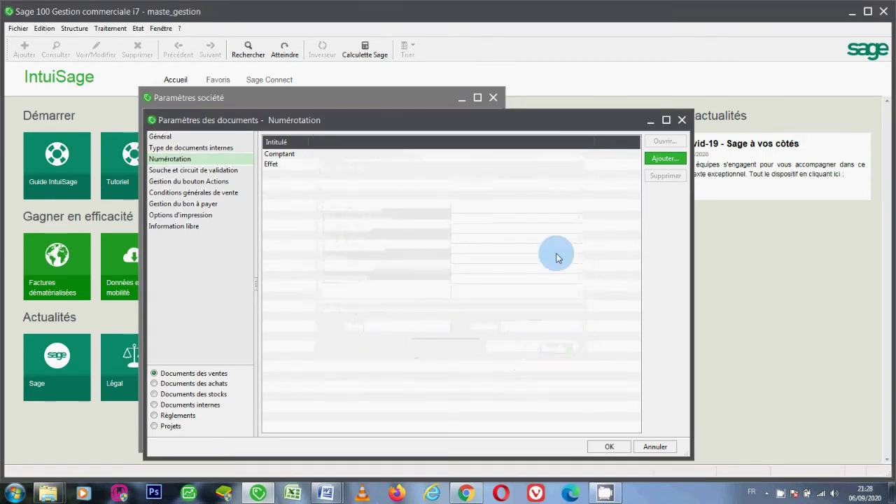
{"action": "left_click", "coordinate": [665, 159]}
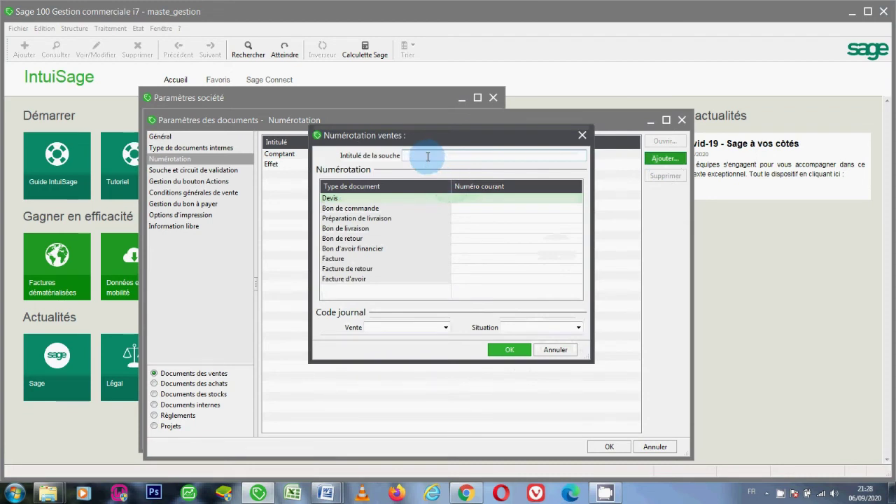
{"action": "type", "text": "Ch"}
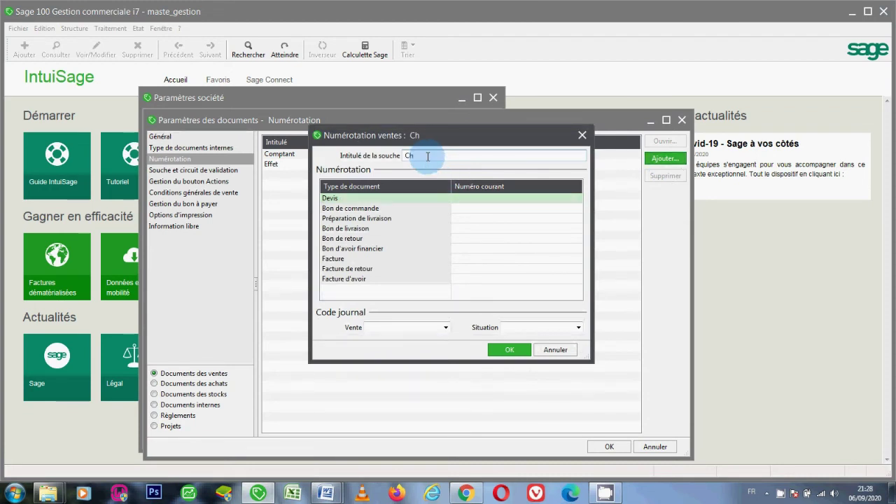
{"action": "type", "text": "èque"}
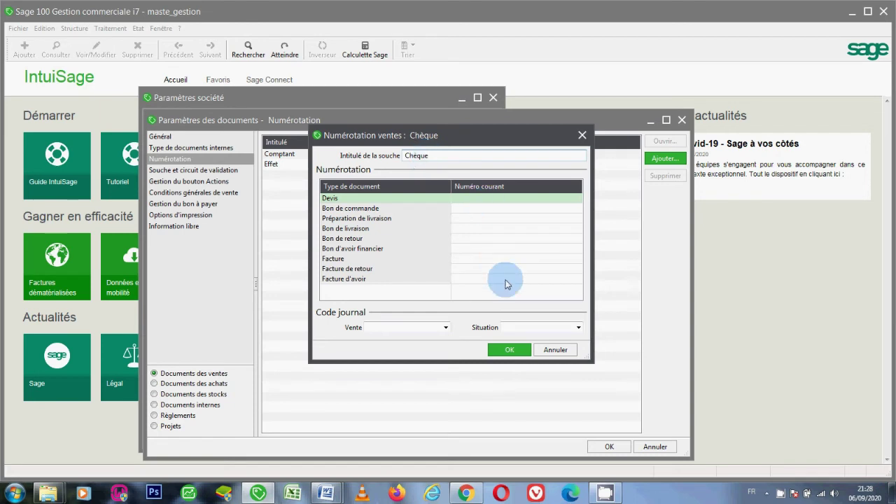
{"action": "left_click", "coordinate": [517, 351]}
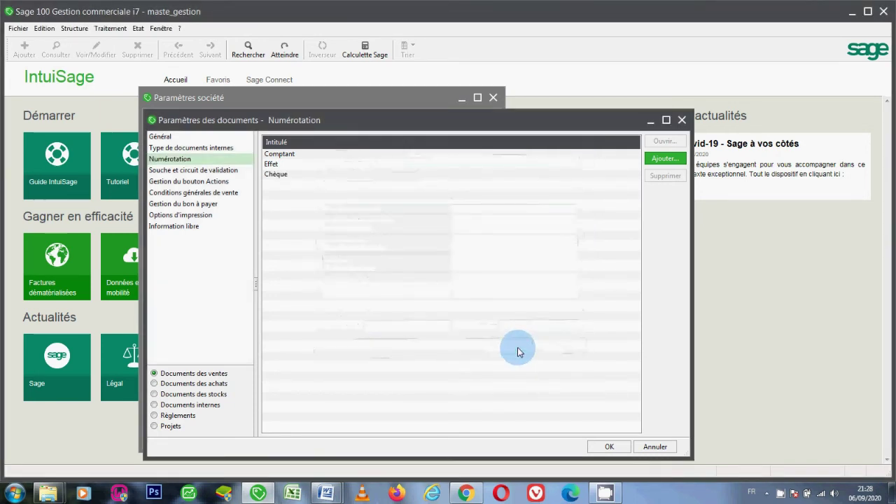
- Switch to the SOUCHE document in Word to check the Facture numbers planned per payment method, and return to Sage
{"action": "left_click", "coordinate": [342, 154]}
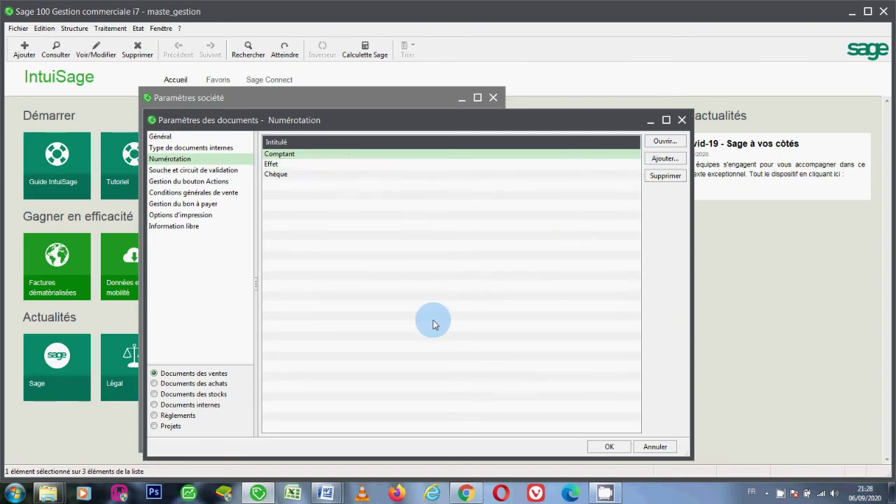
{"action": "left_click", "coordinate": [325, 494]}
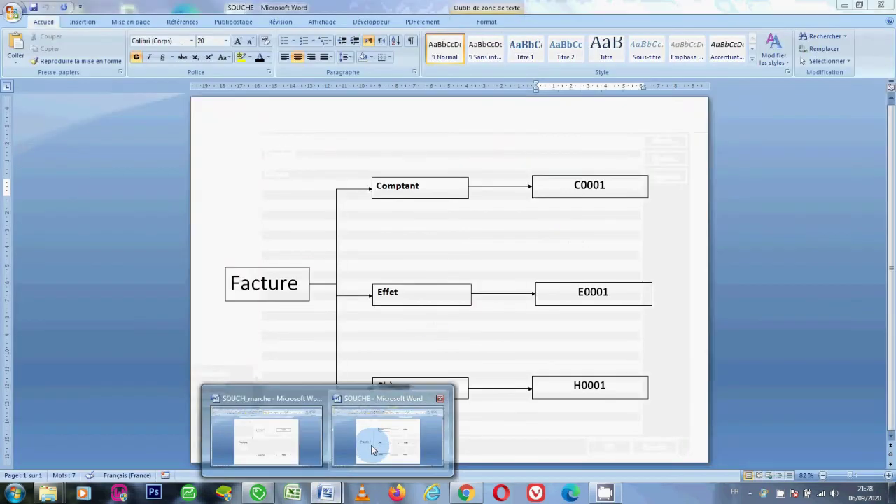
{"action": "left_click", "coordinate": [375, 448]}
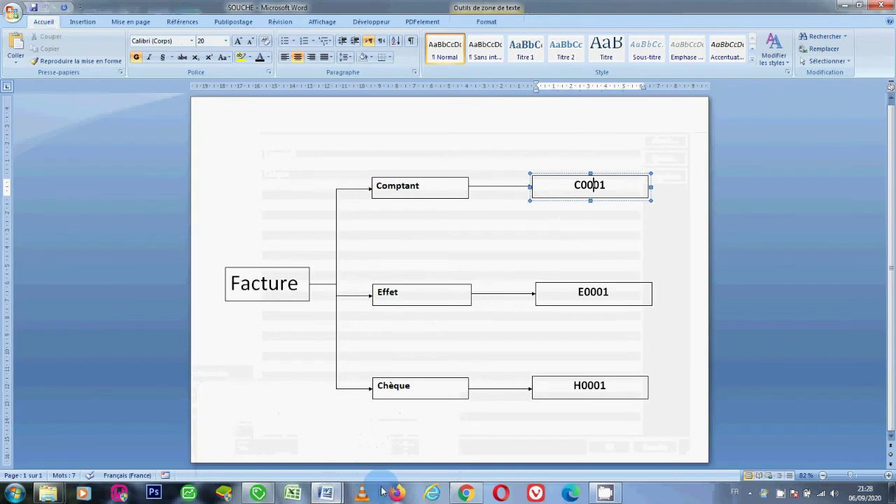
{"action": "left_click", "coordinate": [258, 494]}
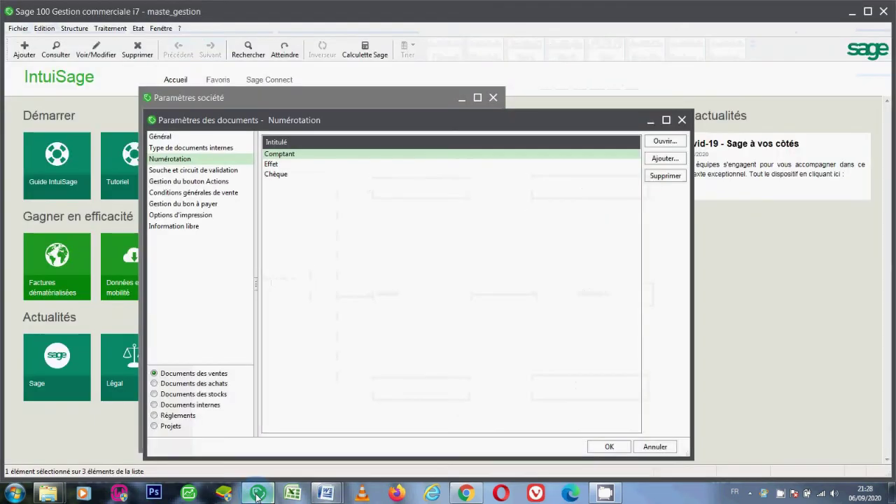
- Open the Comptant numbering series and set the Devis current number to DEC0001
{"action": "left_click", "coordinate": [400, 157]}
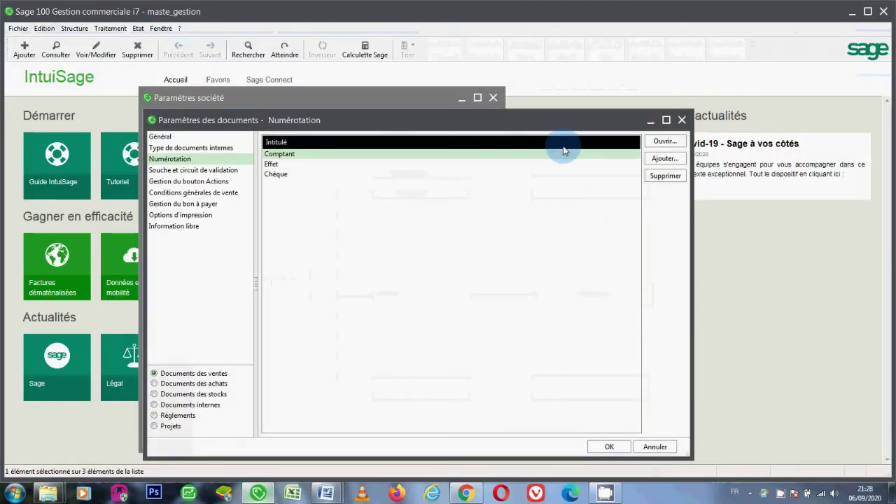
{"action": "left_click", "coordinate": [659, 144]}
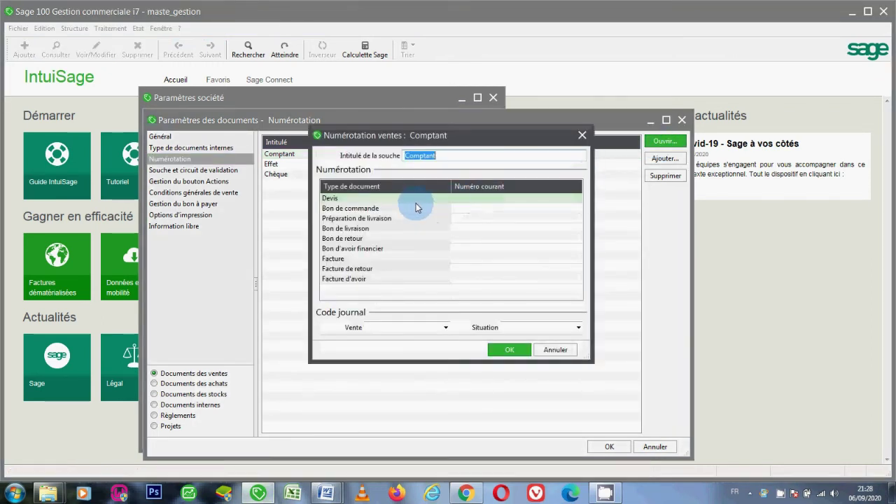
{"action": "left_click", "coordinate": [456, 200]}
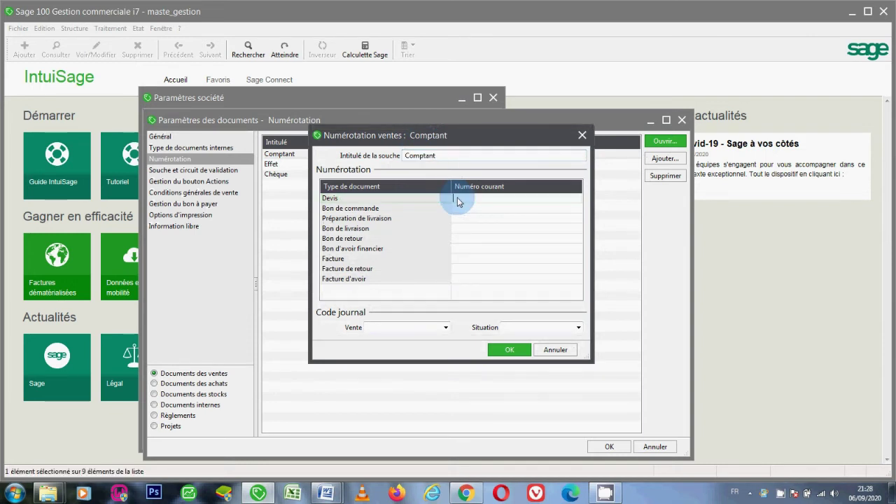
{"action": "type", "text": "C"}
{"action": "type", "text": "E"}
{"action": "type", "text": "C"}
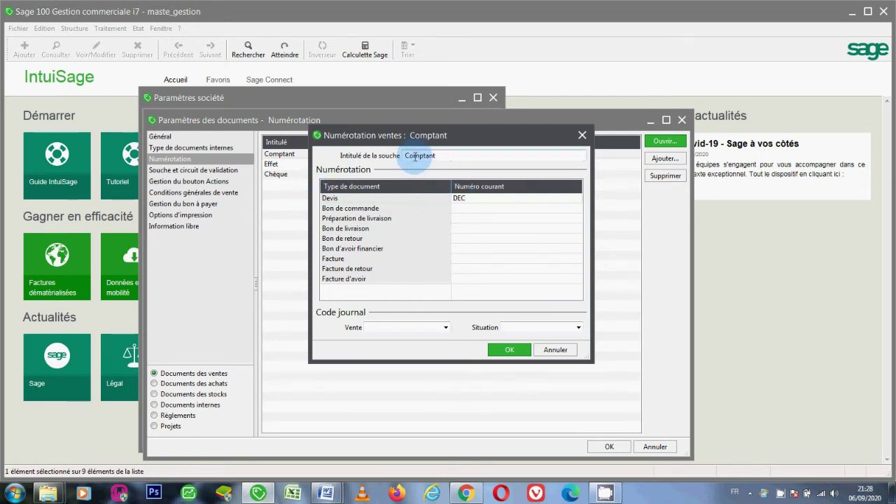
{"action": "type", "text": "0001"}
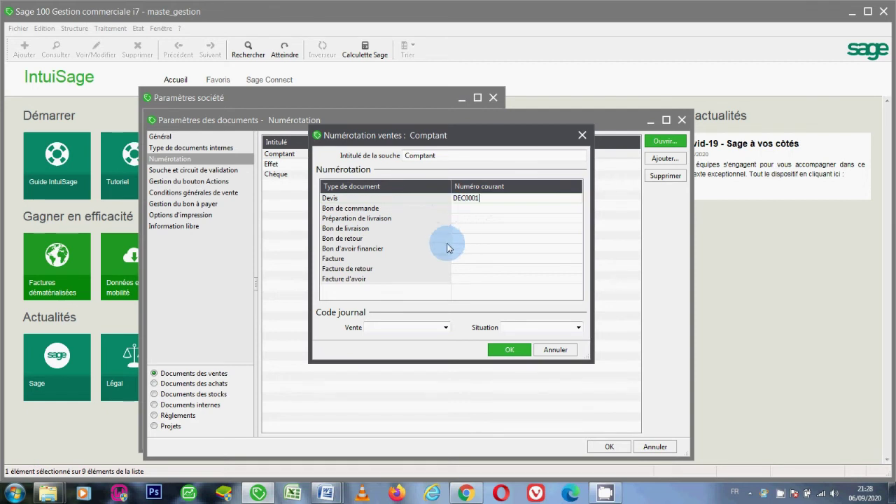
- Set the Comptant series' Facture current number to FAC0001 and its Bon de livraison number to BLC0001, and save the series
{"action": "left_click", "coordinate": [473, 259]}
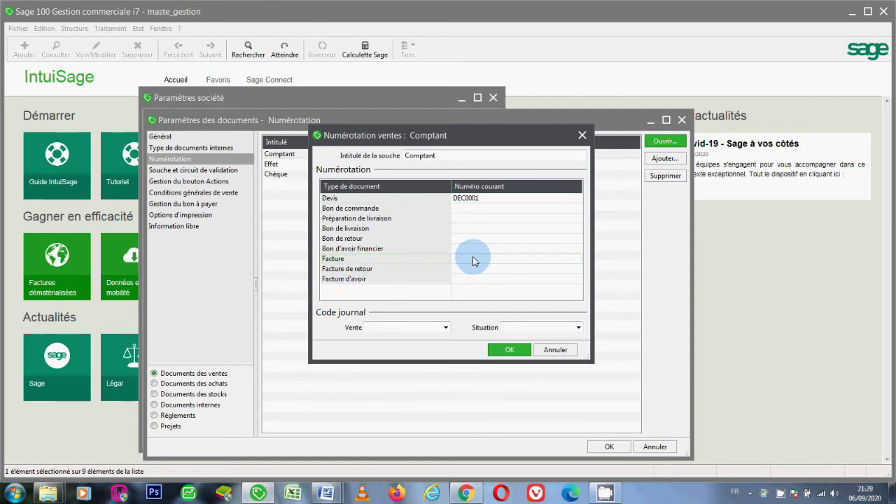
{"action": "left_click", "coordinate": [469, 232]}
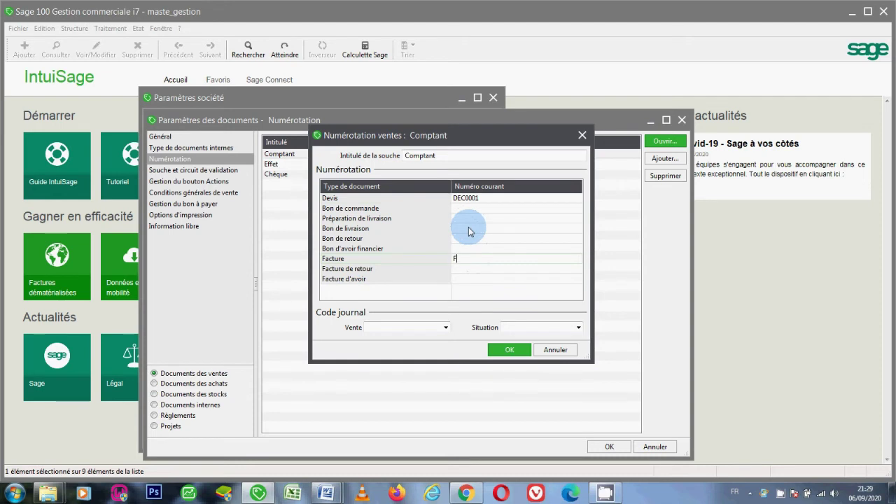
{"action": "type", "text": "AC00"}
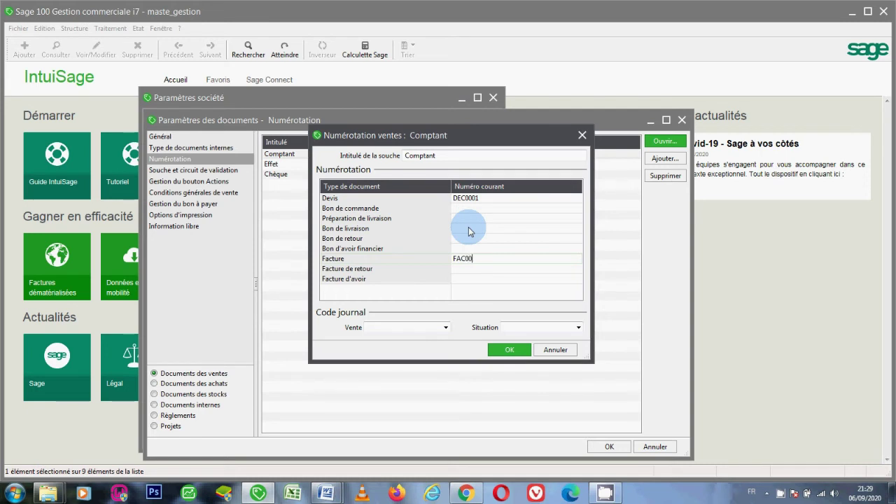
{"action": "type", "text": "01"}
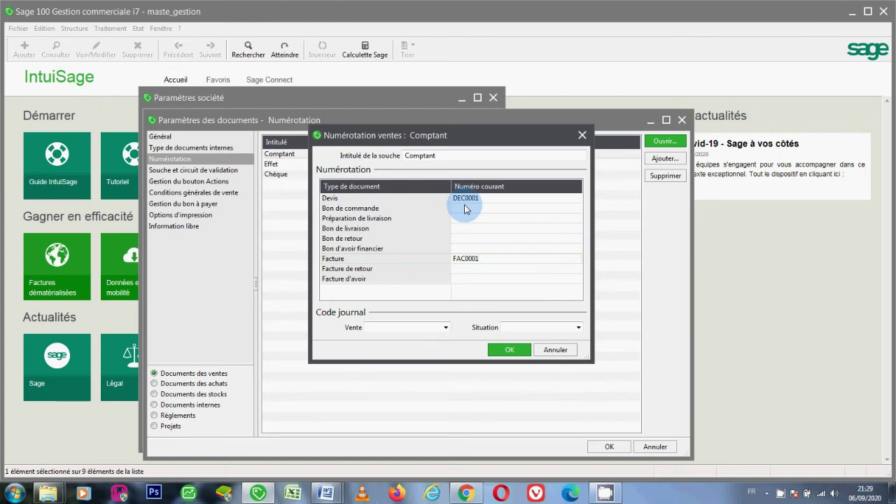
{"action": "left_click", "coordinate": [471, 229]}
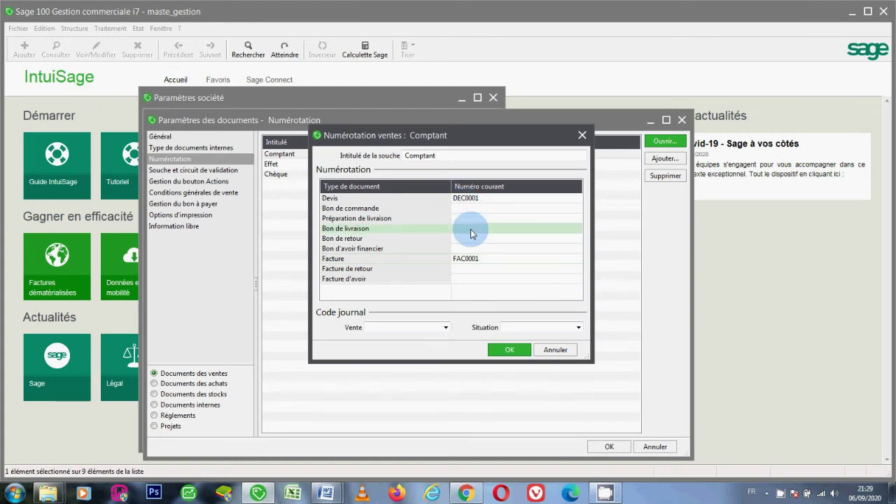
{"action": "type", "text": "BL"}
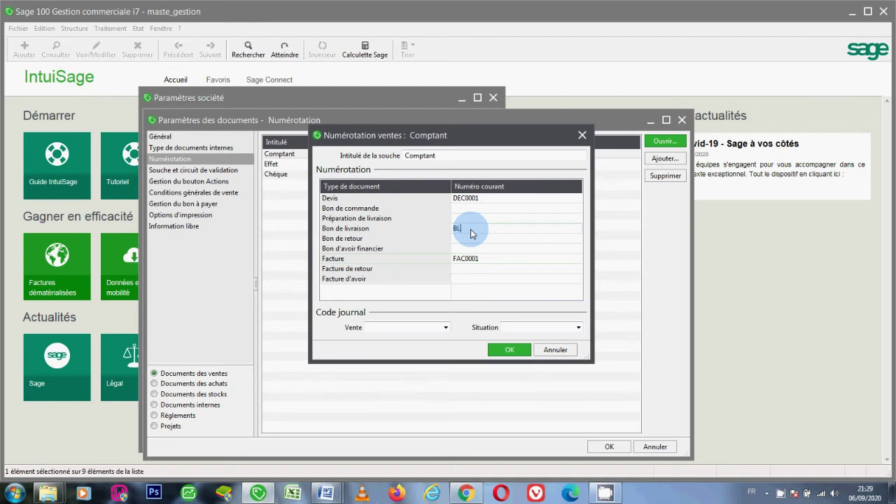
{"action": "type", "text": "C0001"}
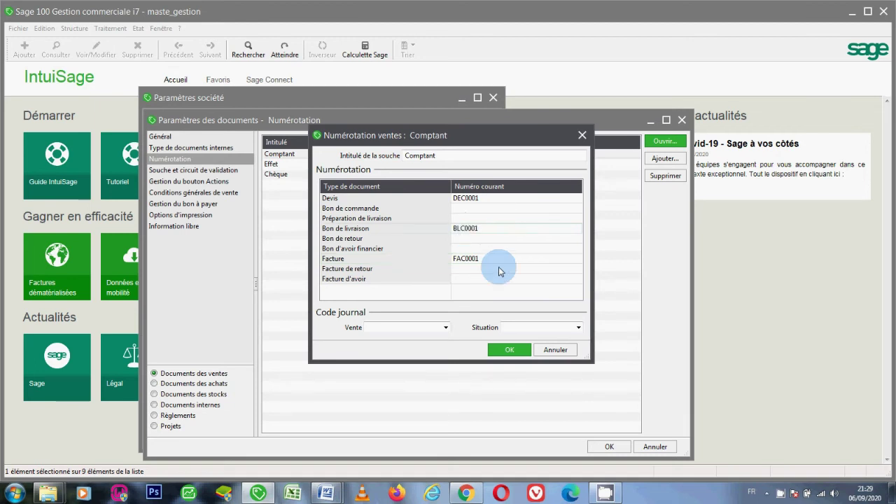
{"action": "left_click", "coordinate": [509, 349]}
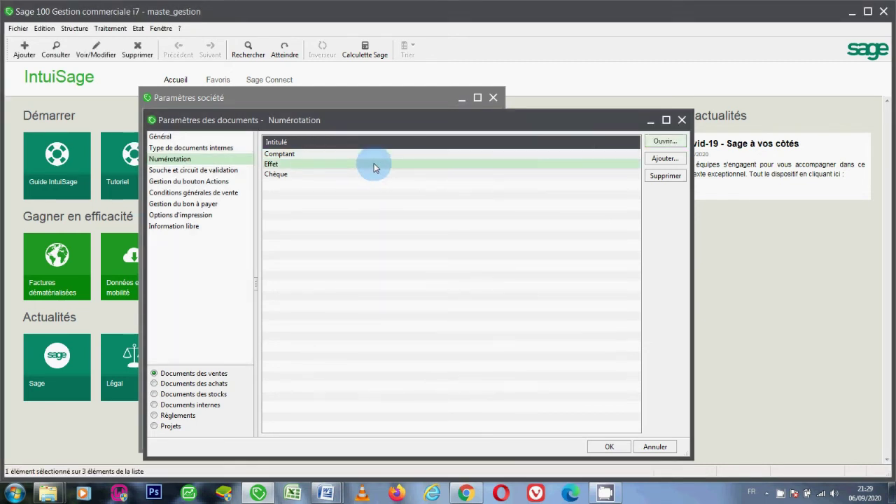
- Open the Effet numbering series and set the Devis current number to DEE0001
{"action": "left_click", "coordinate": [665, 141]}
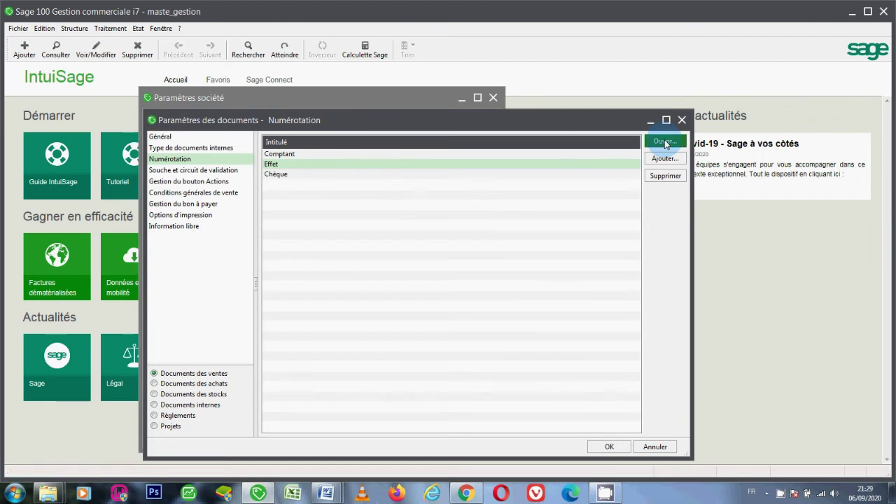
{"action": "left_click", "coordinate": [458, 200]}
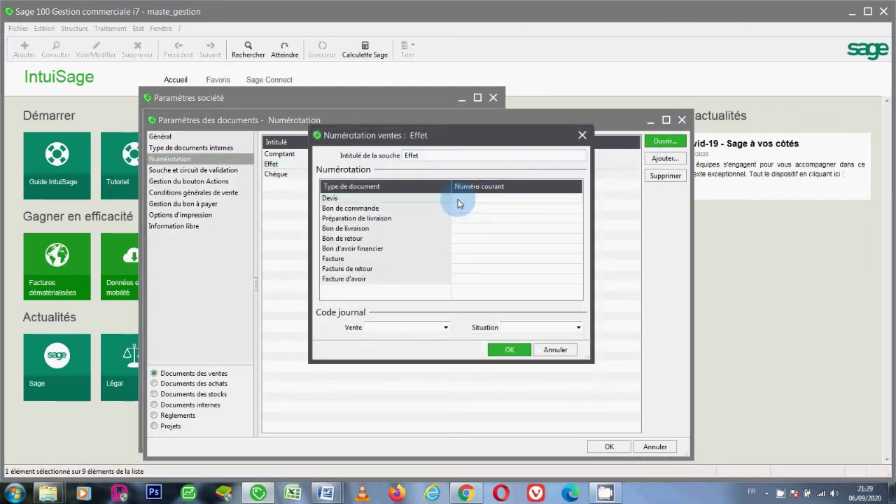
{"action": "type", "text": "DE"}
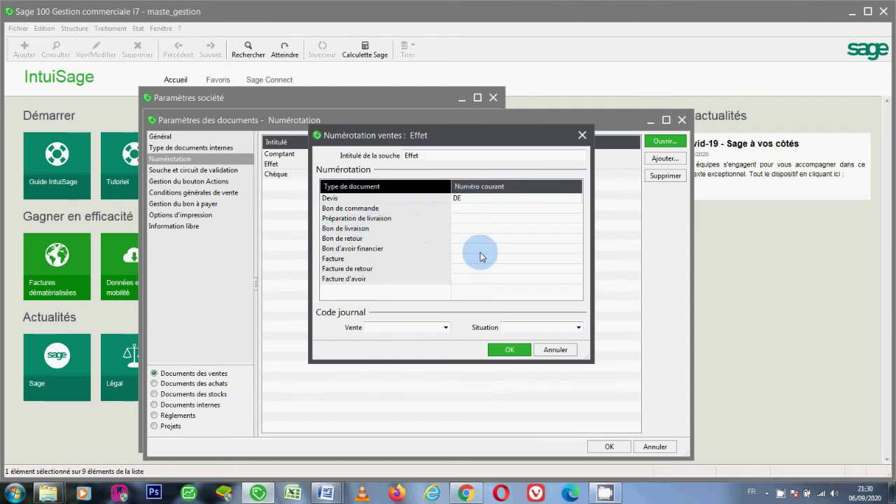
{"action": "type", "text": "E"}
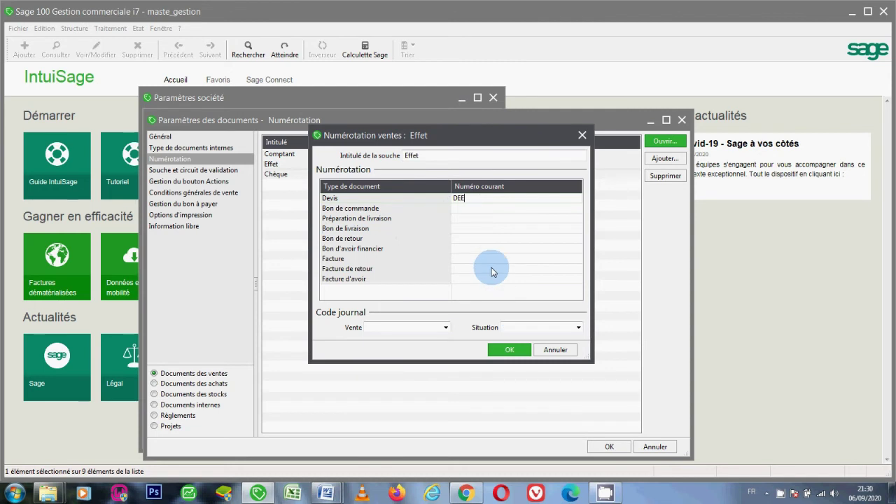
{"action": "type", "text": "0001"}
- Set the Effet series' Bon de livraison current number to BLE0001
{"action": "left_click", "coordinate": [465, 228]}
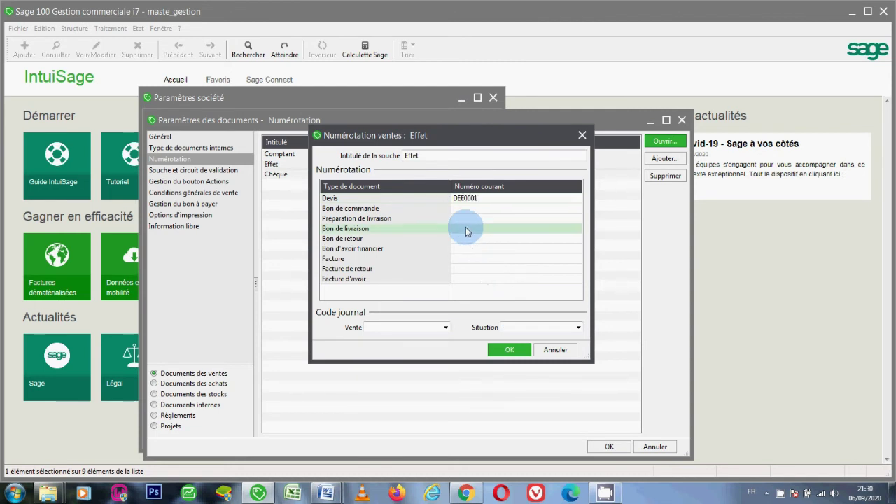
{"action": "type", "text": "BL0"}
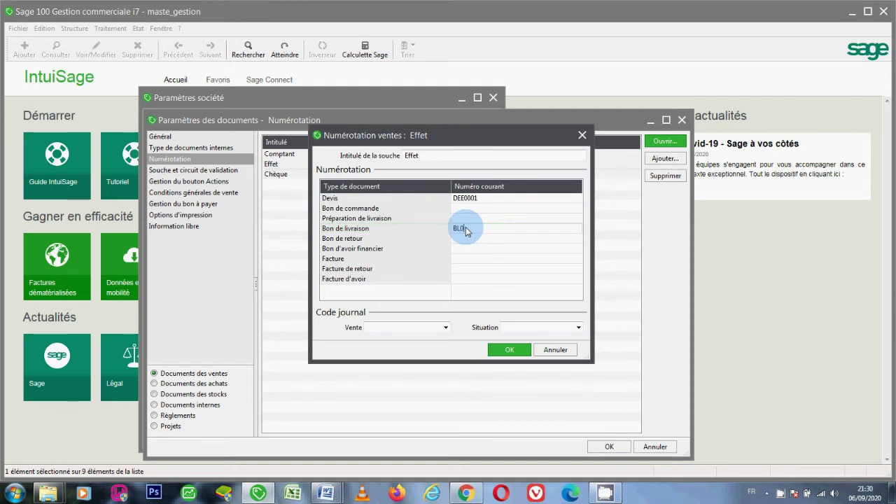
{"action": "type", "text": "00"}
{"action": "key", "text": "BackSpace"}
{"action": "key", "text": "BackSpace"}
{"action": "key", "text": "BackSpace"}
{"action": "type", "text": "E0001"}
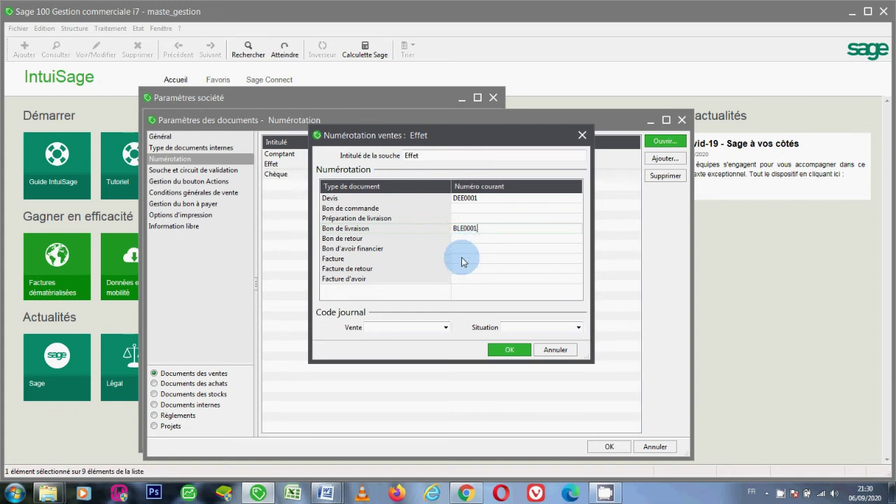
- Set the Effet series' Facture current number to FAE0001 and save the series
{"action": "left_click", "coordinate": [462, 260]}
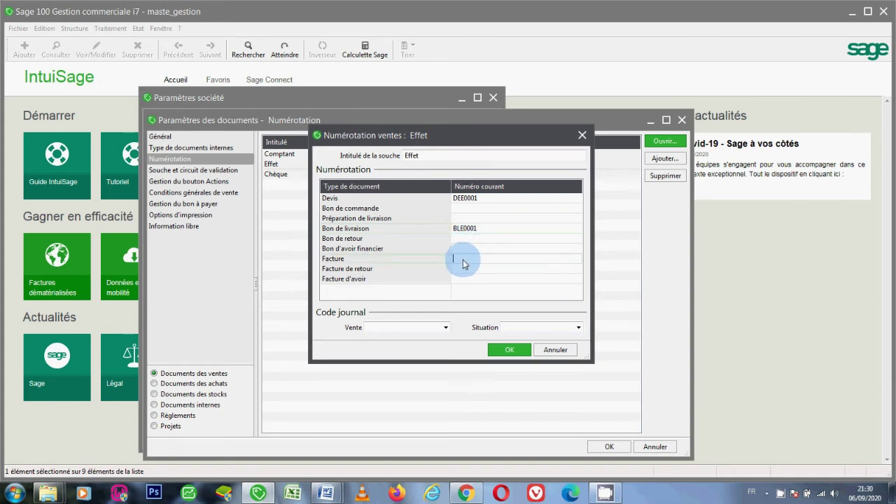
{"action": "type", "text": "FAE00"}
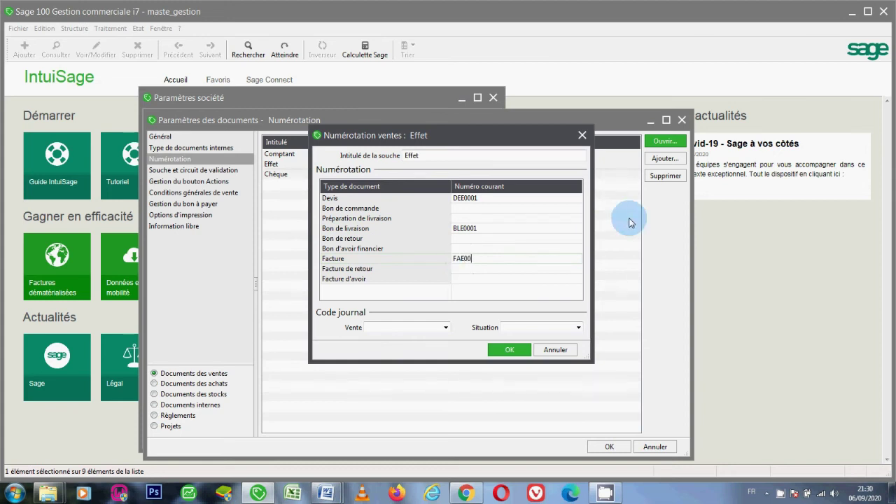
{"action": "type", "text": "01"}
{"action": "left_click", "coordinate": [510, 350]}
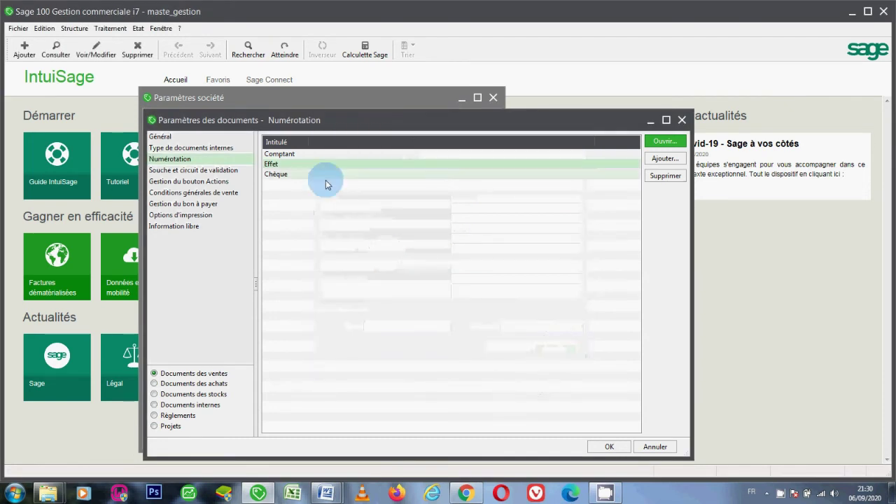
- Open the Chèque numbering series and set the Devis current number to DEC0001
{"action": "double_click", "coordinate": [313, 176]}
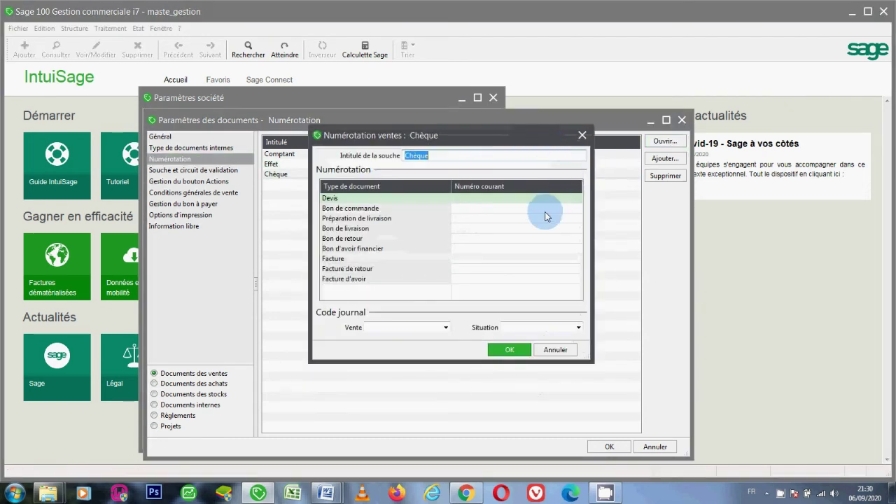
{"action": "left_click", "coordinate": [436, 155]}
{"action": "left_click_drag", "start_coordinate": [436, 155], "coordinate": [405, 156]}
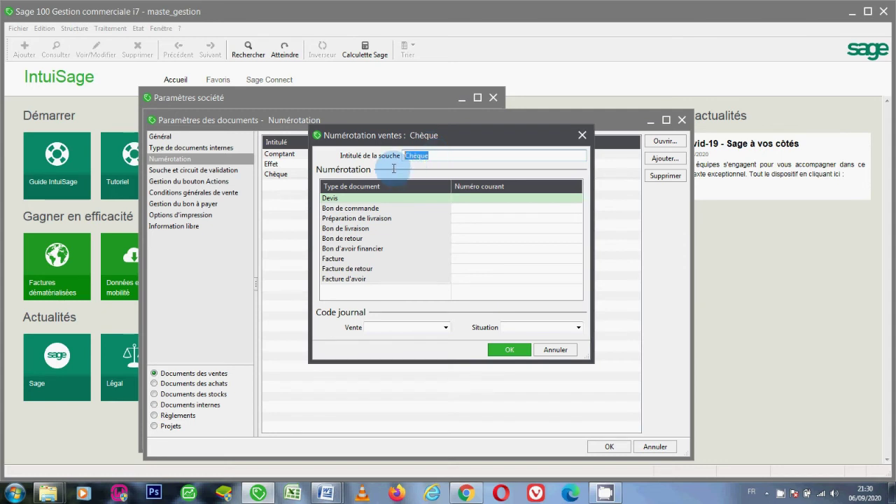
{"action": "left_click", "coordinate": [458, 199]}
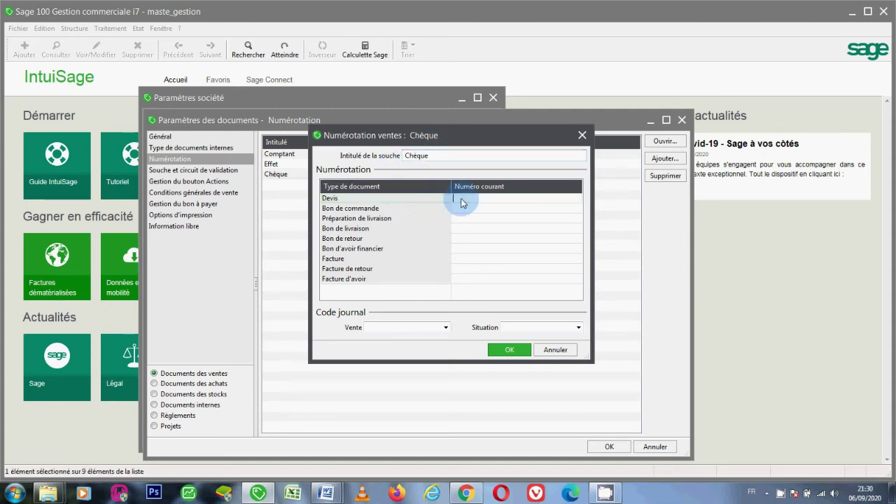
{"action": "type", "text": "DEC"}
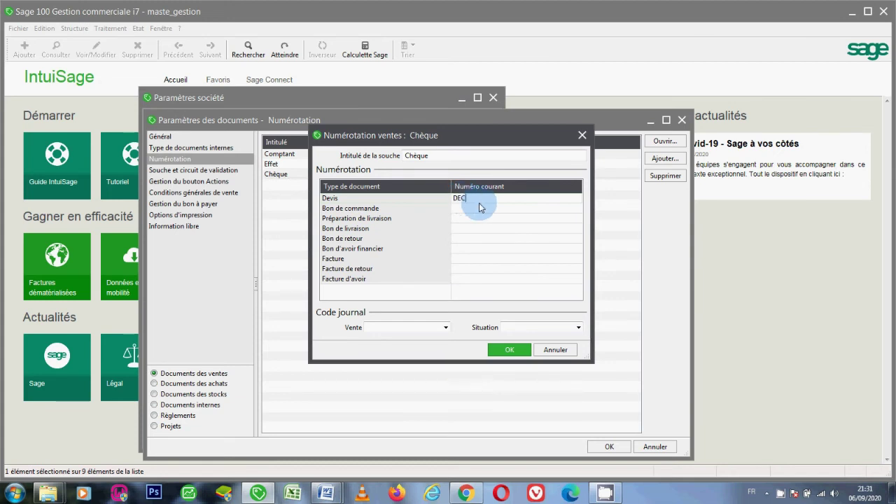
{"action": "type", "text": "0001"}
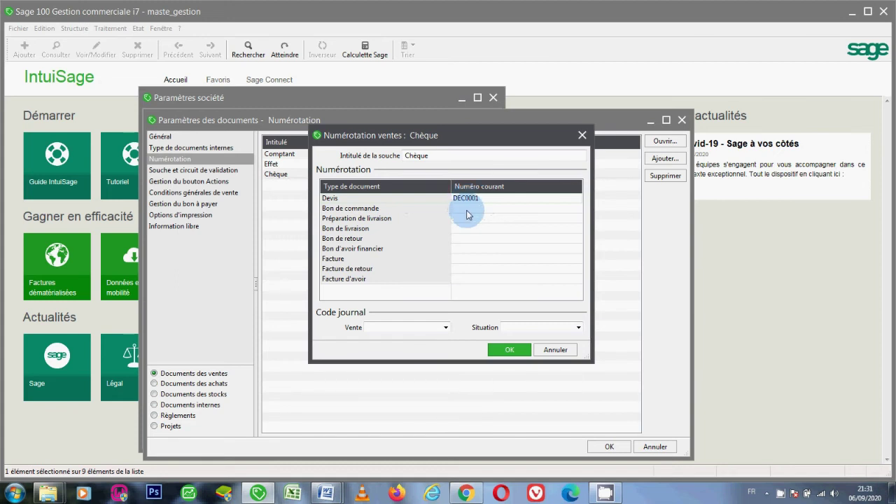
- Enter the prefix BLC for the Chèque series' Bon de livraison and change its Devis current number to DEH0001
{"action": "left_click", "coordinate": [467, 230]}
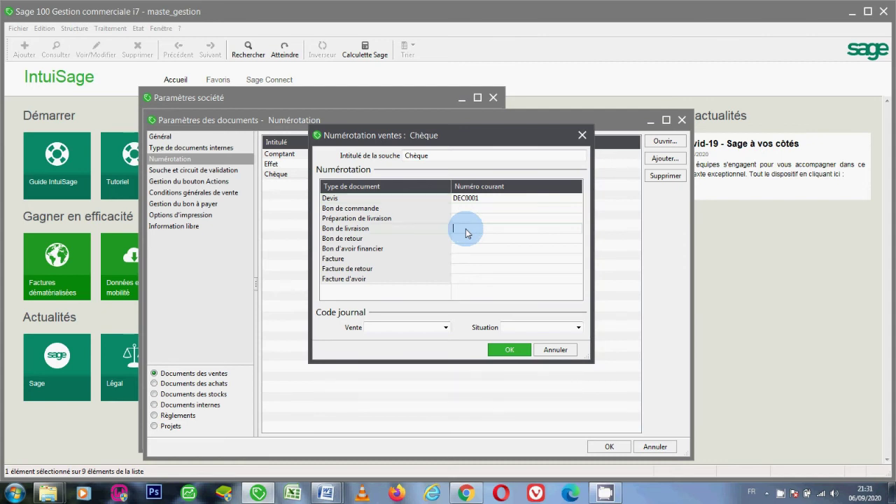
{"action": "type", "text": "BLC"}
{"action": "left_click", "coordinate": [465, 198]}
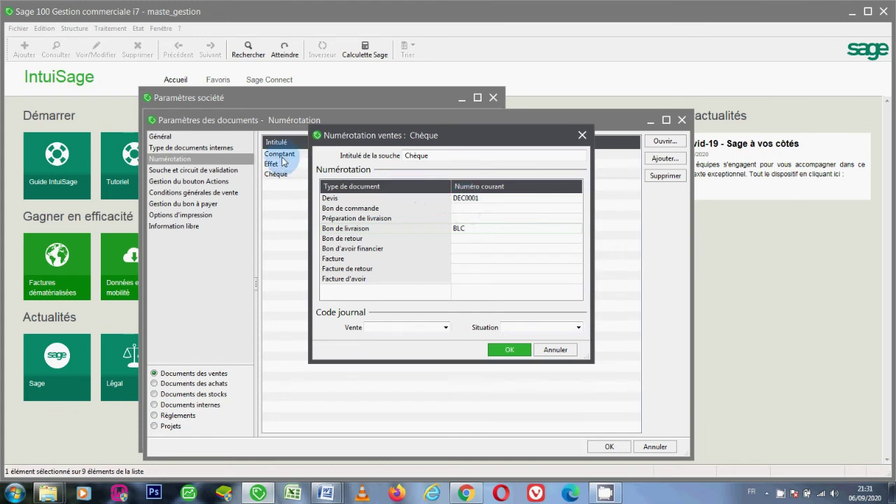
{"action": "left_click", "coordinate": [464, 201]}
{"action": "left_click", "coordinate": [465, 199]}
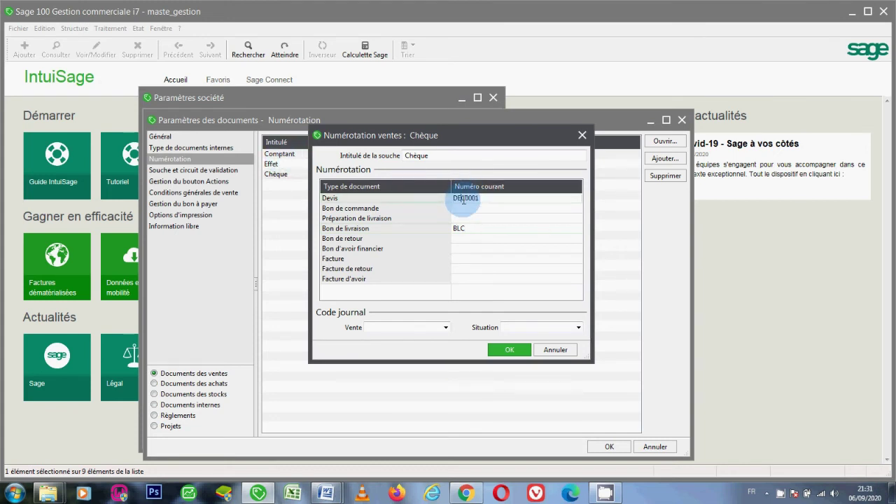
{"action": "key", "text": "BackSpace"}
{"action": "type", "text": "H"}
- Replace the Chèque series' Bon de livraison entry with BLH0001
{"action": "left_click", "coordinate": [463, 228]}
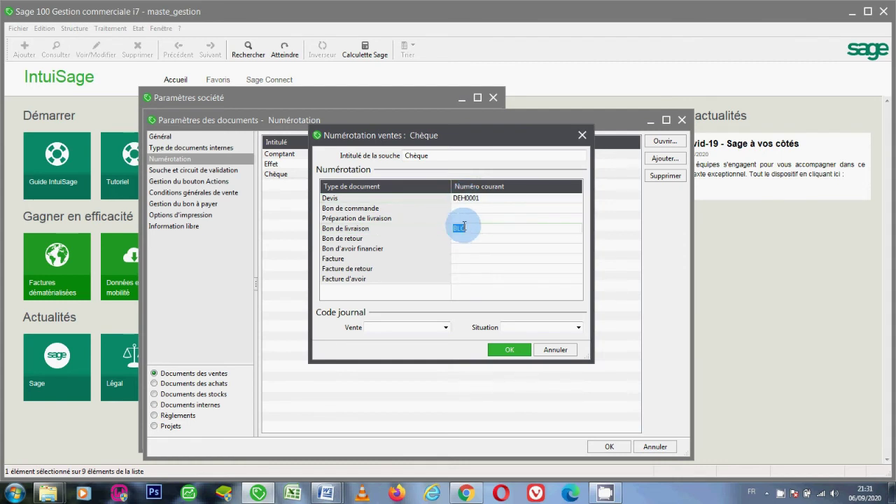
{"action": "key", "text": "BackSpace"}
{"action": "type", "text": "H000"}
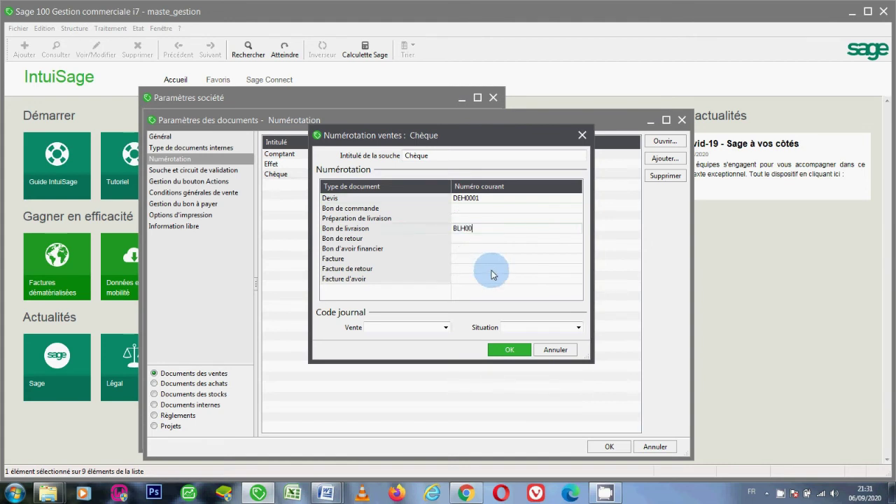
{"action": "type", "text": "1"}
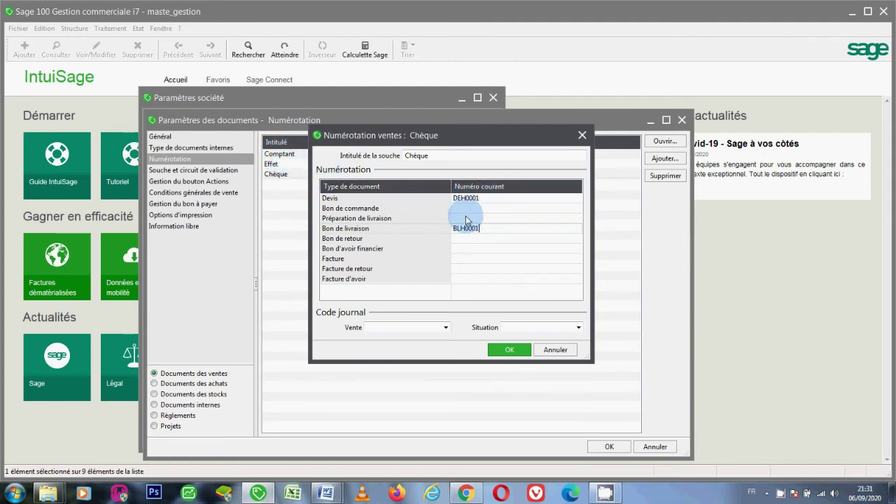
- Set the Chèque series' Facture current number to FAH0001 and save the series
{"action": "left_click", "coordinate": [483, 259]}
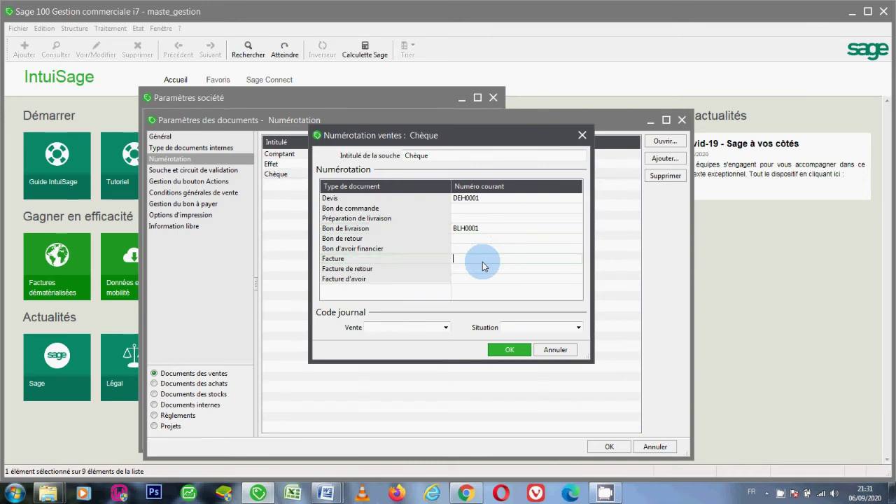
{"action": "type", "text": "FAH0001"}
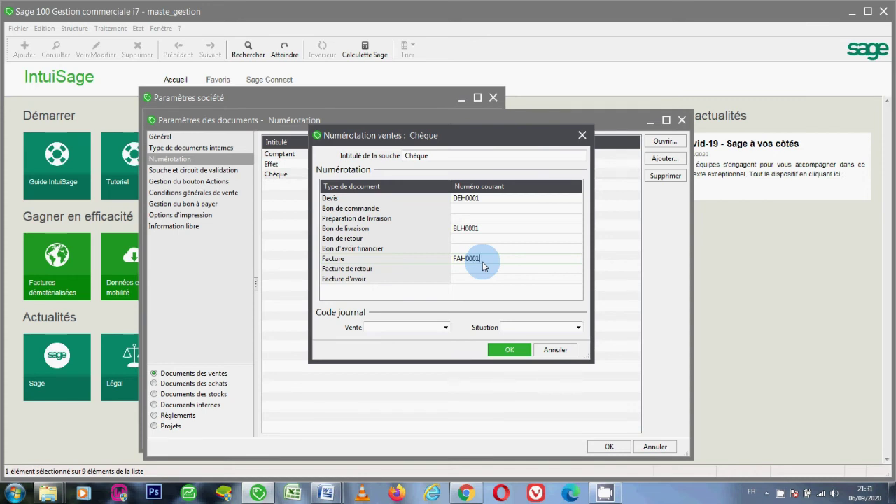
{"action": "left_click", "coordinate": [510, 354]}
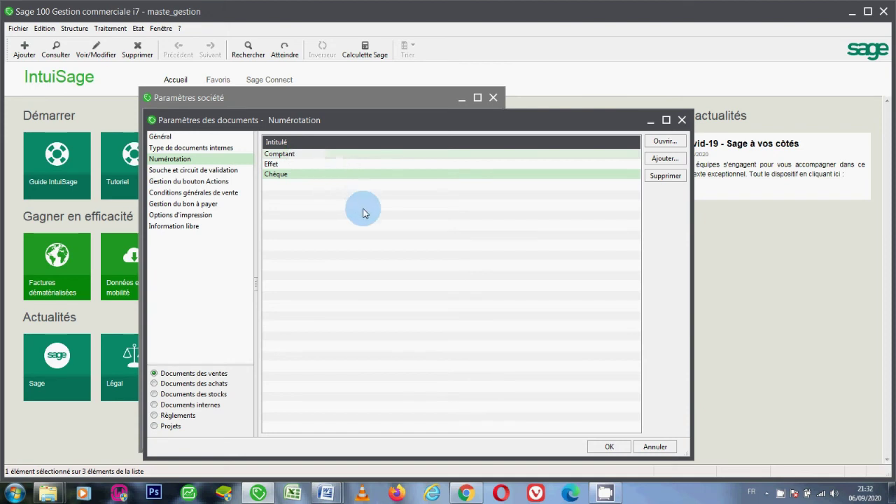
- Add another sales numbering series titled PUBLIC
{"action": "left_click", "coordinate": [661, 162]}
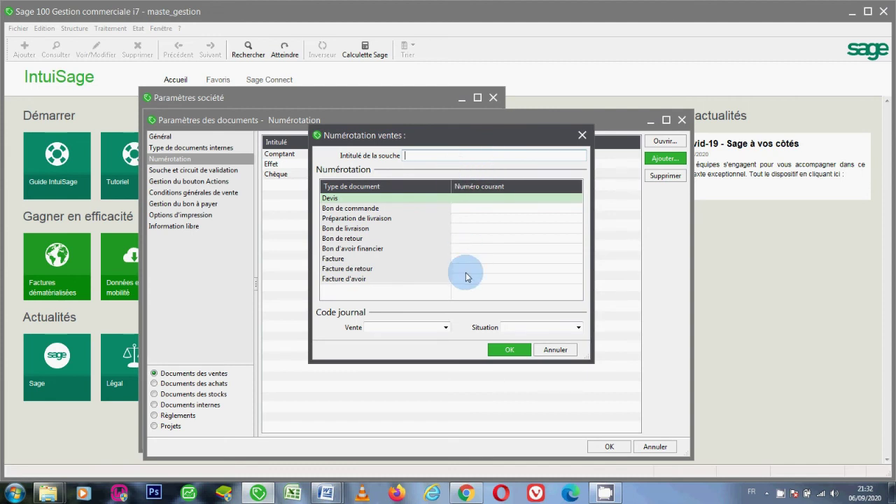
{"action": "type", "text": "PUBLIC"}
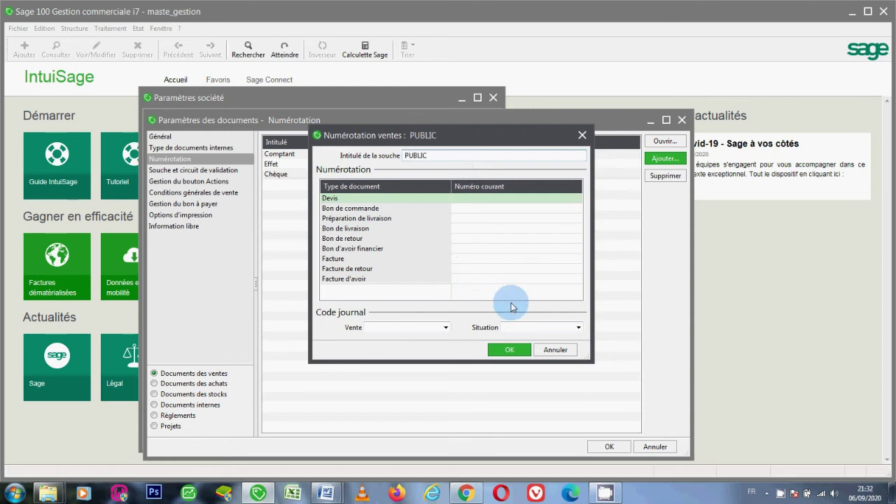
{"action": "left_click", "coordinate": [509, 350]}
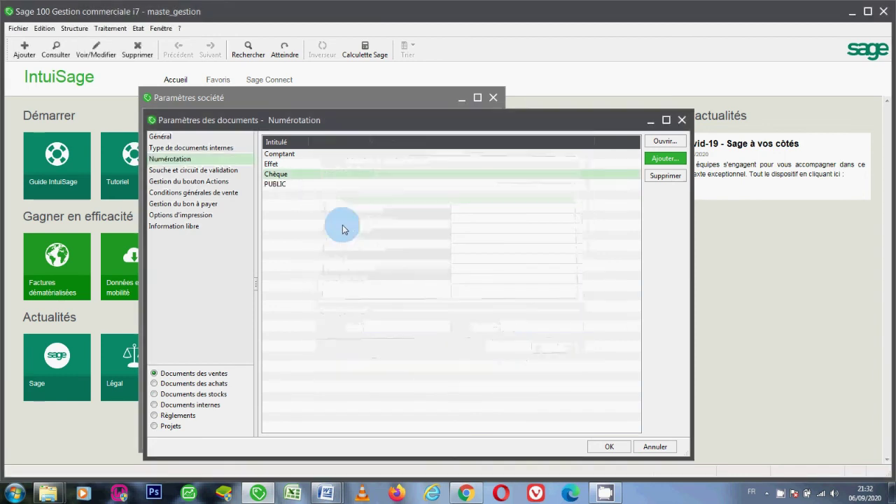
- Try setting the PUBLIC series' Devis current number to DEPB00001
{"action": "double_click", "coordinate": [599, 183]}
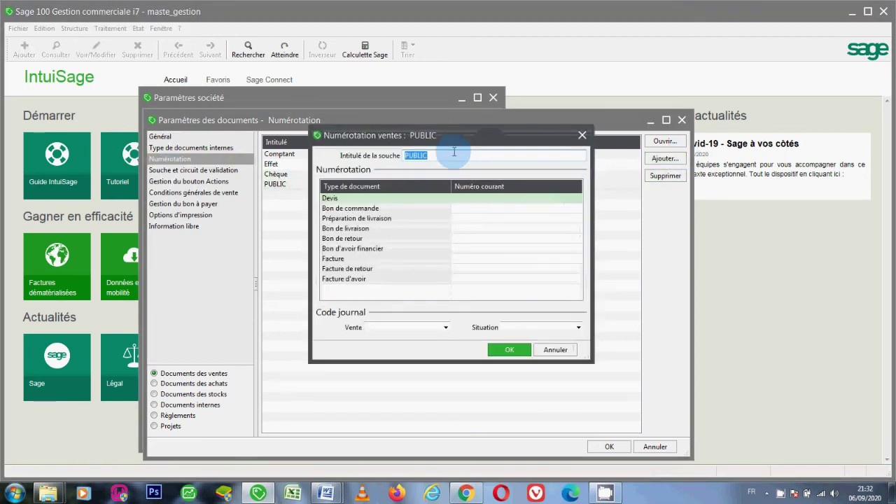
{"action": "left_click", "coordinate": [460, 201]}
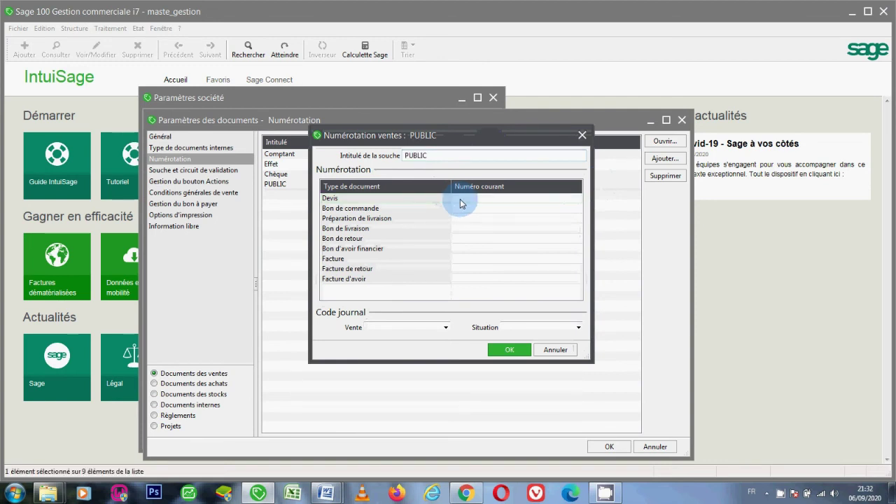
{"action": "type", "text": "DE"}
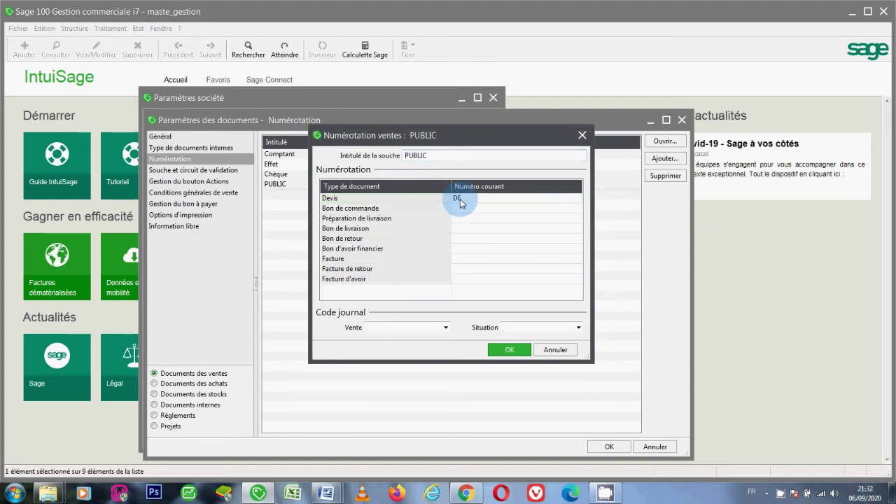
{"action": "type", "text": "PUB"}
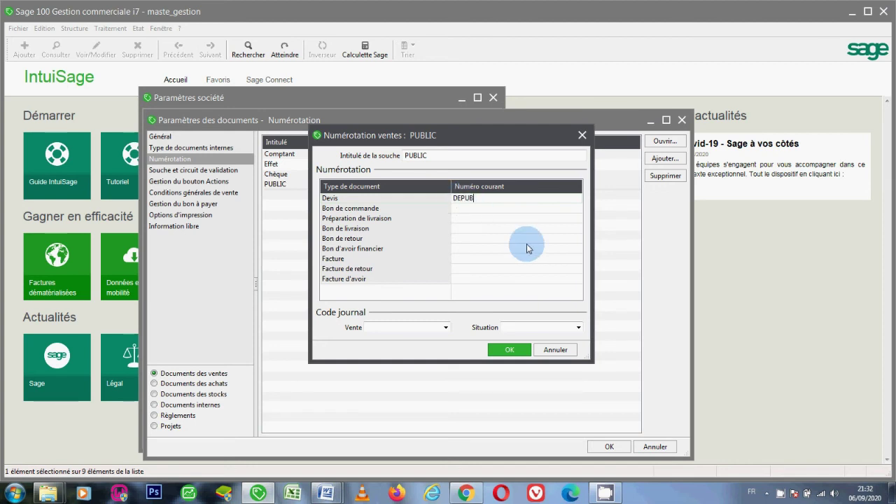
{"action": "type", "text": "0000"}
{"action": "key", "text": "BackSpace"}
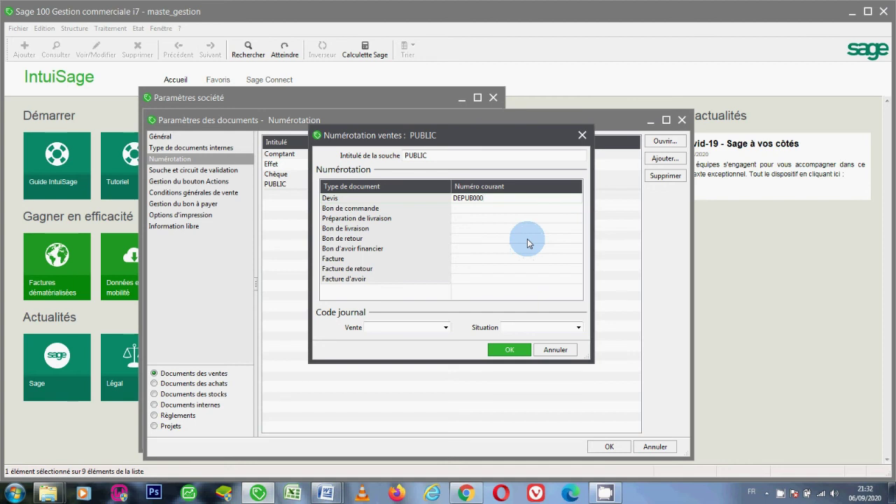
{"action": "left_click", "coordinate": [470, 199]}
{"action": "key", "text": "BackSpace"}
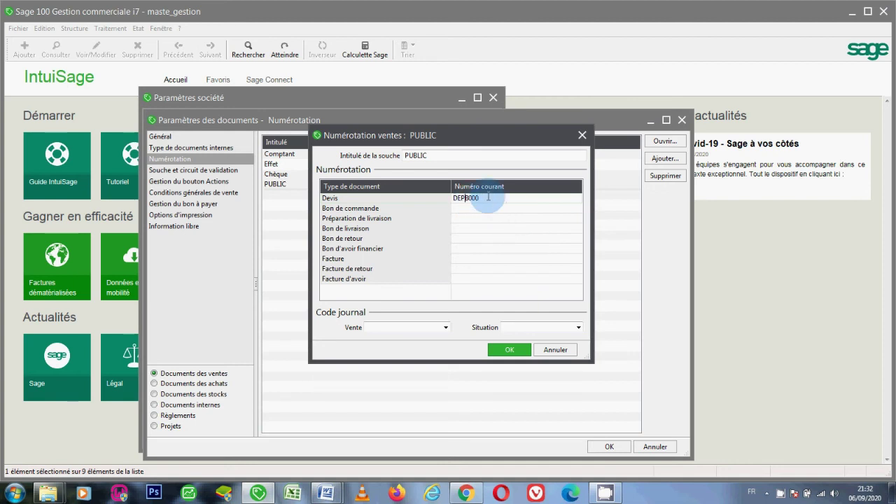
{"action": "left_click", "coordinate": [463, 199]}
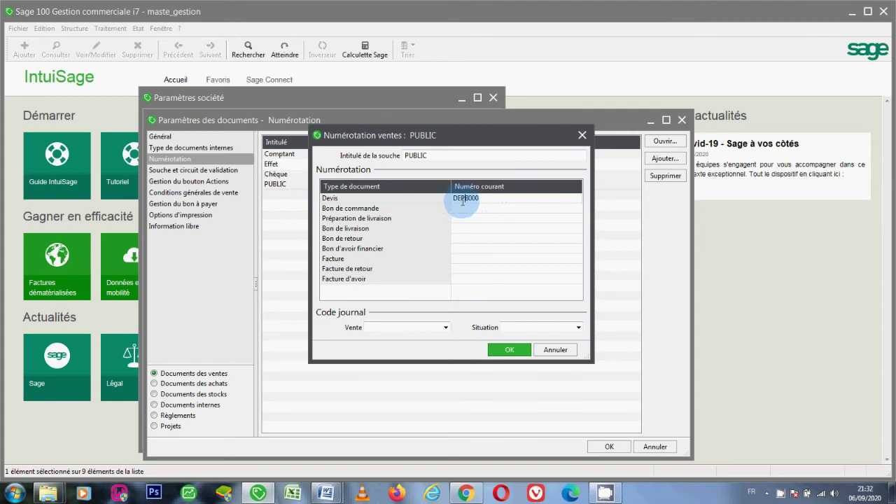
{"action": "left_click", "coordinate": [488, 198]}
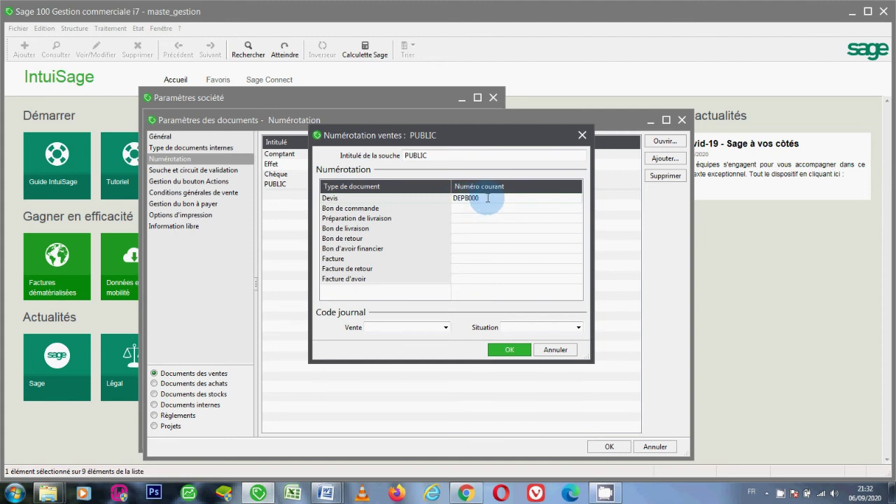
{"action": "type", "text": "01"}
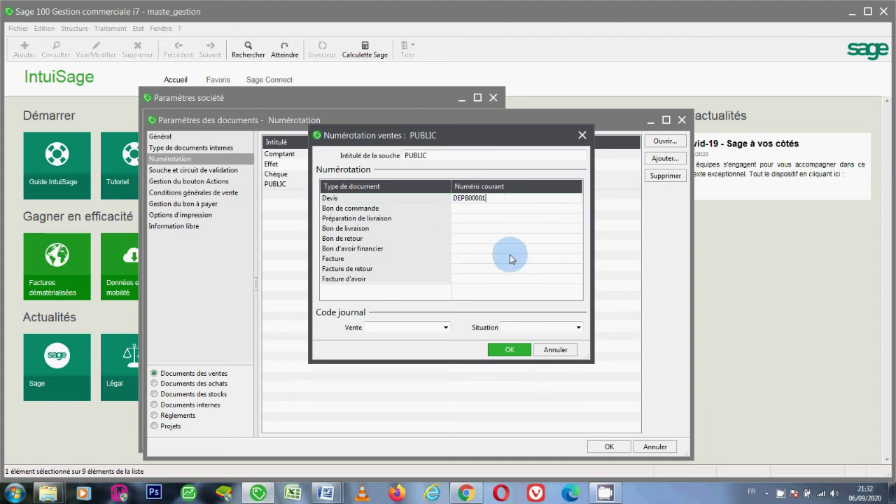
- Clear the PUBLIC series' Devis current number and discard the edits to that series
{"action": "key", "text": "BackSpace"}
{"action": "key", "text": "BackSpace"}
{"action": "key", "text": "BackSpace"}
{"action": "key", "text": "BackSpace"}
{"action": "key", "text": "BackSpace"}
{"action": "key", "text": "BackSpace"}
{"action": "key", "text": "BackSpace"}
{"action": "key", "text": "BackSpace"}
{"action": "key", "text": "BackSpace"}
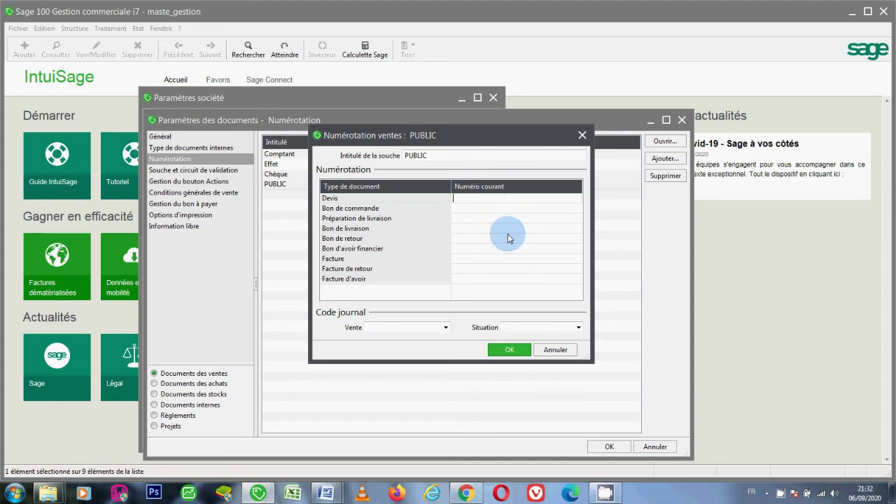
{"action": "left_click", "coordinate": [557, 349]}
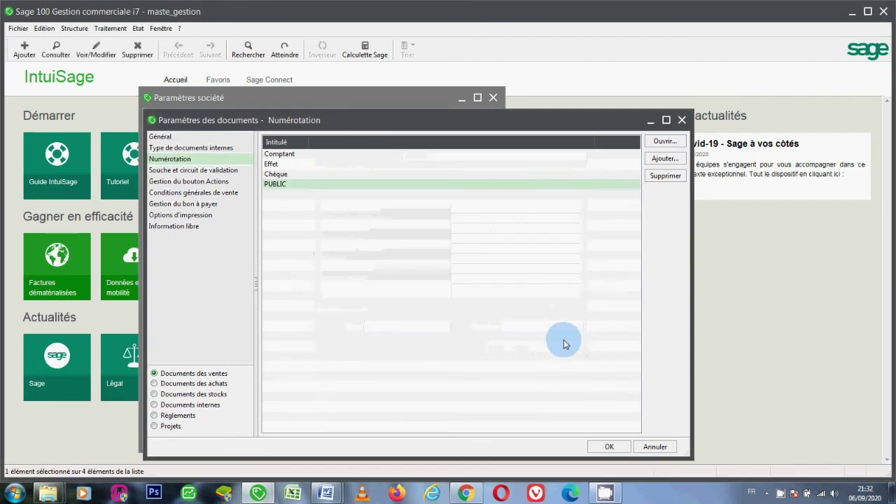
- Delete the PUBLIC numbering series, then save the document settings and close the company settings
{"action": "left_click", "coordinate": [661, 176]}
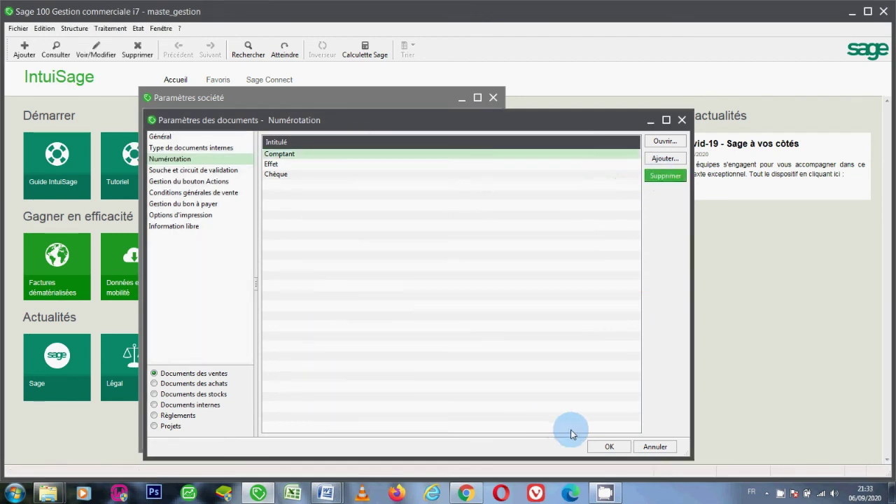
{"action": "left_click", "coordinate": [610, 447]}
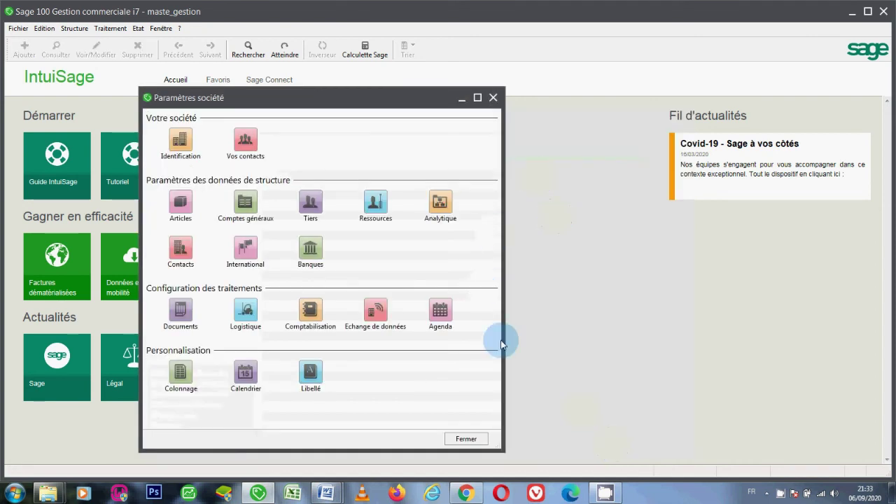
{"action": "left_click", "coordinate": [465, 438]}
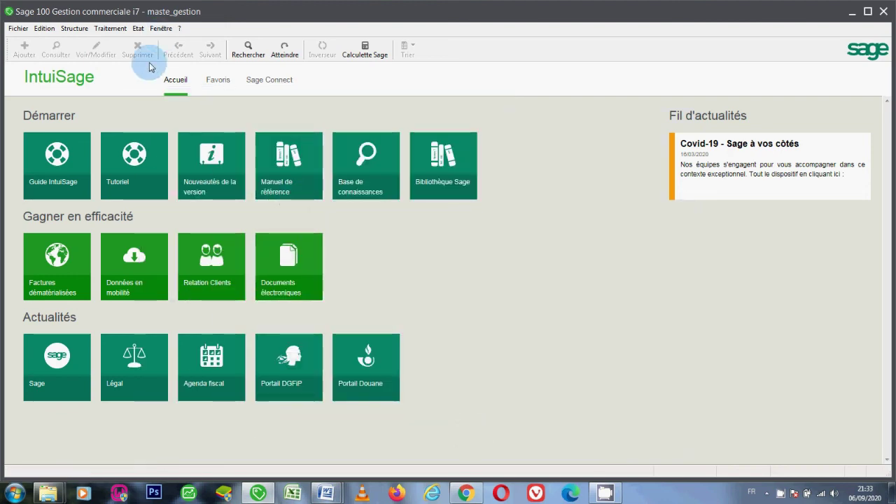
- Open the sales documents list and create a new document of type Devis
{"action": "left_click", "coordinate": [112, 29]}
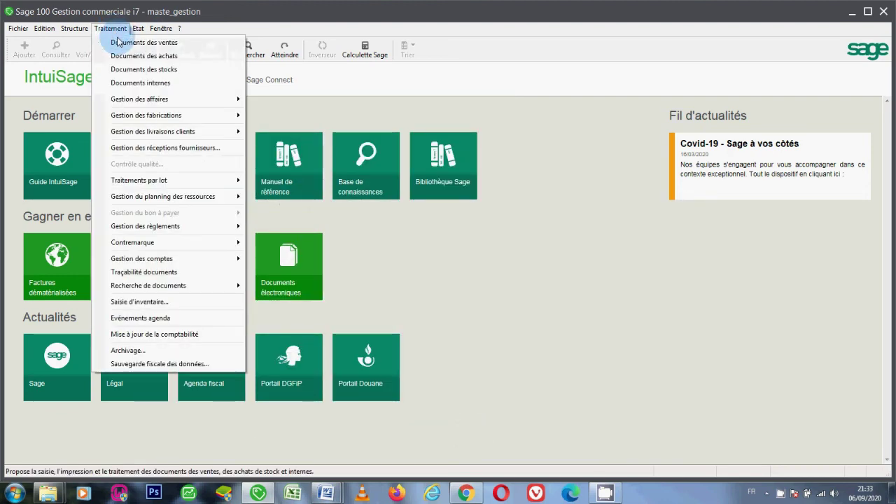
{"action": "left_click", "coordinate": [145, 40]}
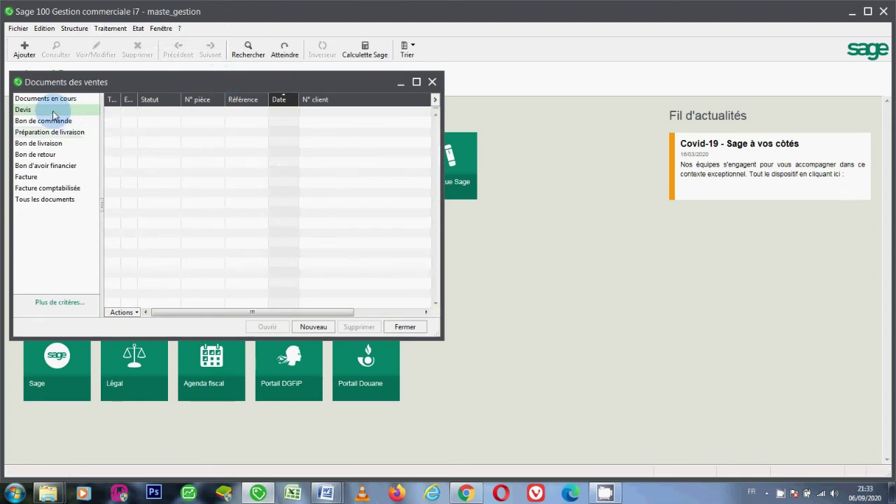
{"action": "left_click", "coordinate": [26, 51]}
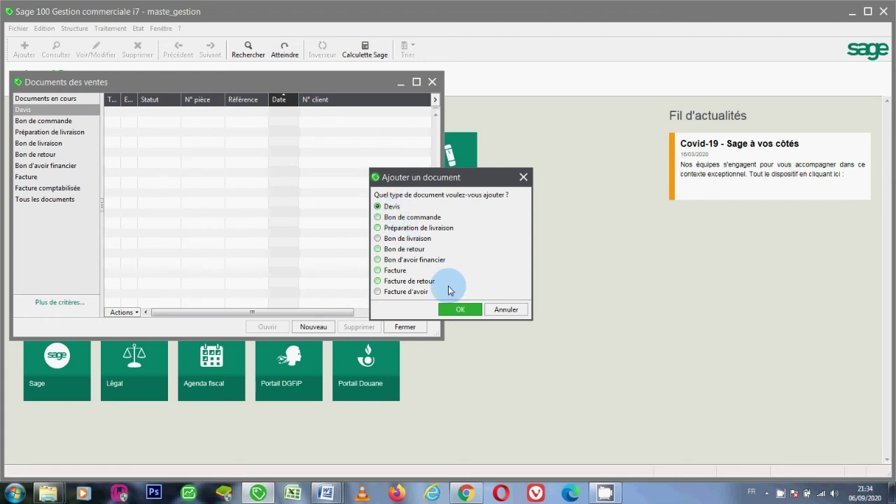
{"action": "left_click", "coordinate": [459, 309]}
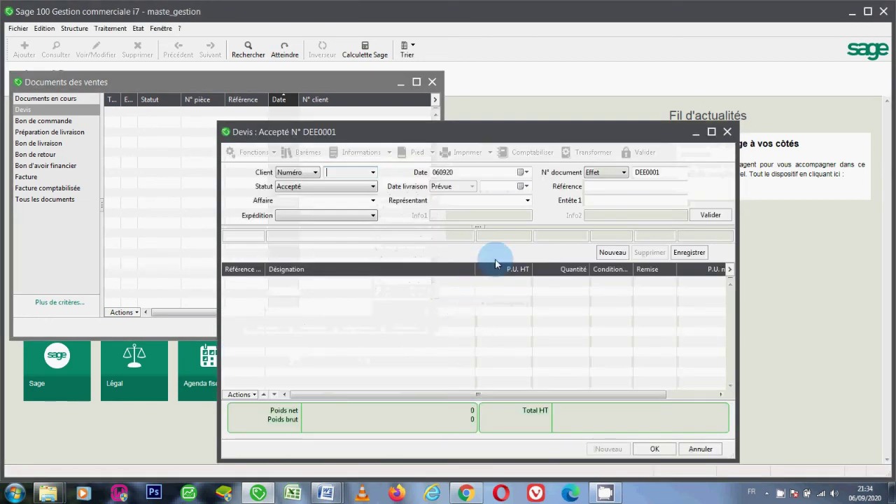
- Assign the Comptant numbering series to the new Devis
{"action": "left_click", "coordinate": [616, 176]}
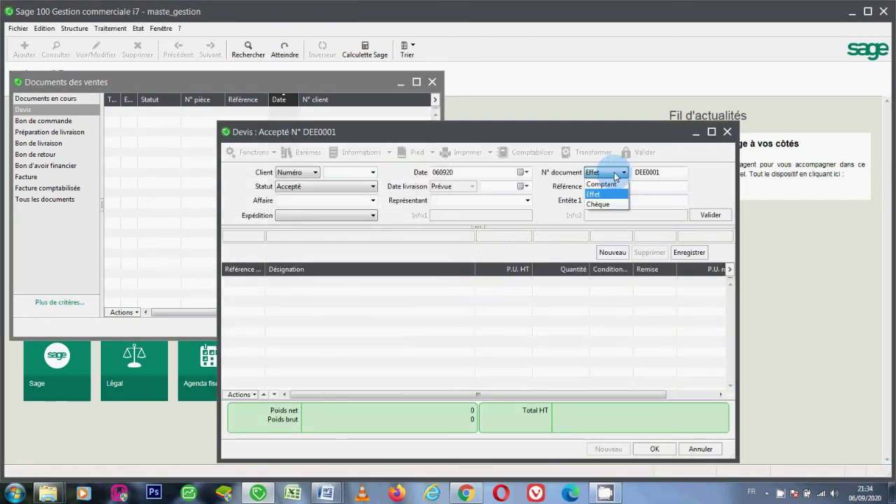
{"action": "left_click", "coordinate": [616, 176]}
{"action": "left_click", "coordinate": [616, 176]}
{"action": "left_click", "coordinate": [604, 194]}
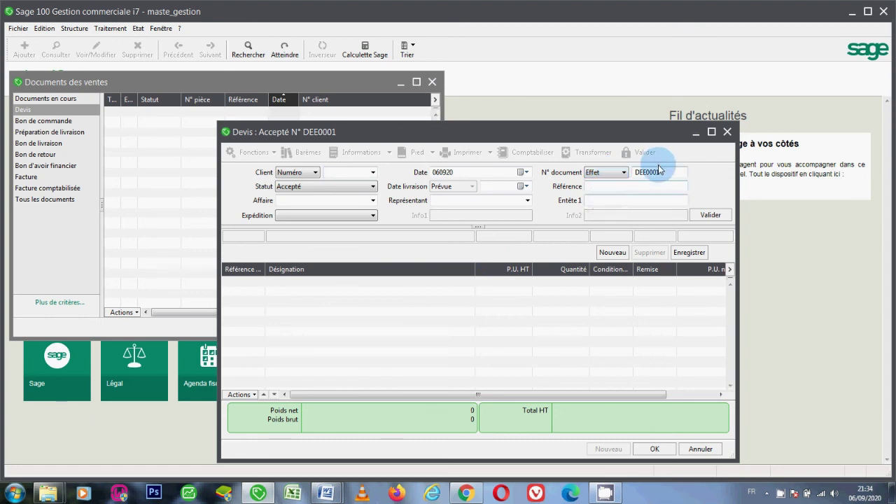
{"action": "left_click", "coordinate": [621, 176]}
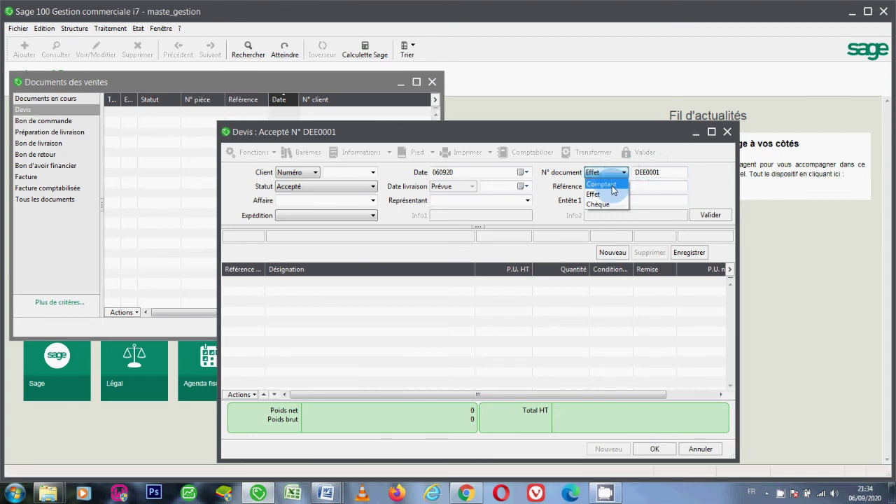
{"action": "left_click", "coordinate": [609, 184]}
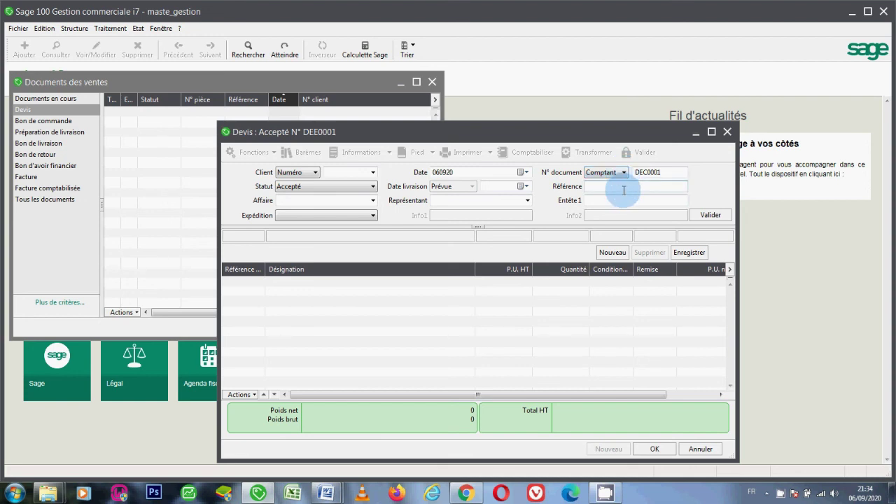
- Set BAGUES as the client of the Comptant Devis
{"action": "left_click", "coordinate": [624, 190]}
{"action": "left_click", "coordinate": [510, 287]}
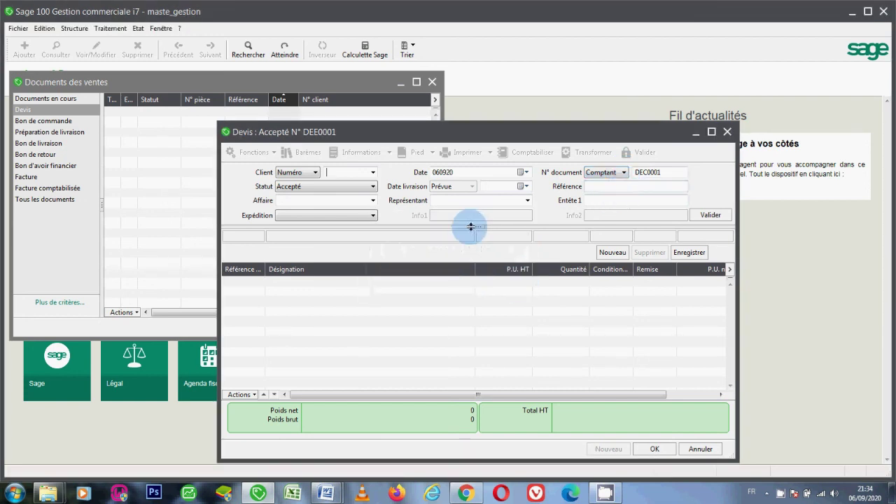
{"action": "left_click", "coordinate": [374, 174]}
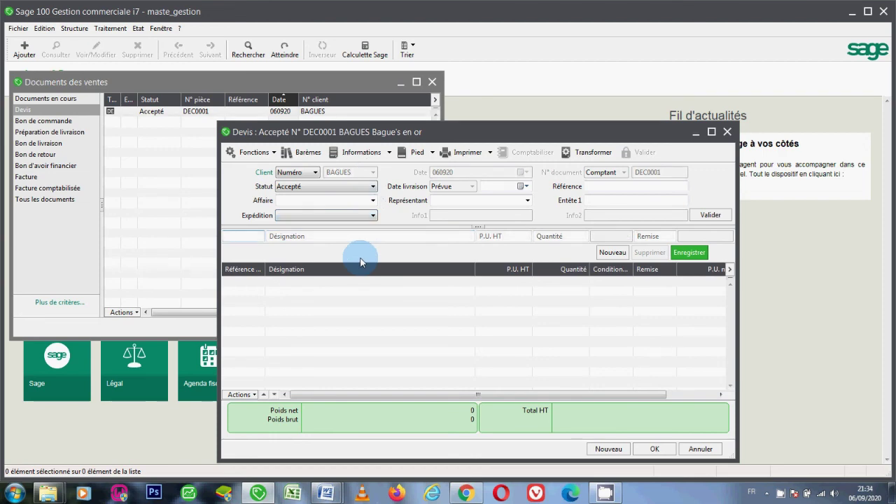
- Add the article MAT1 (Fer) to the Devis and save it
{"action": "key", "text": "F4"}
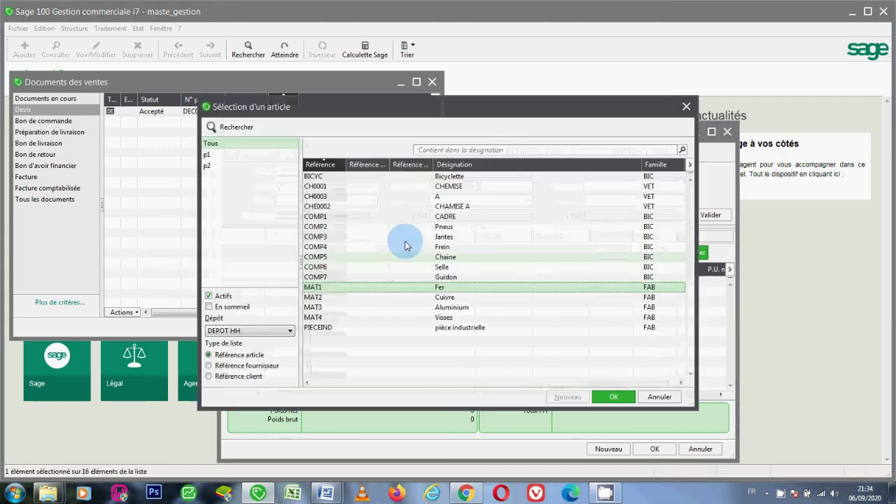
{"action": "double_click", "coordinate": [469, 293]}
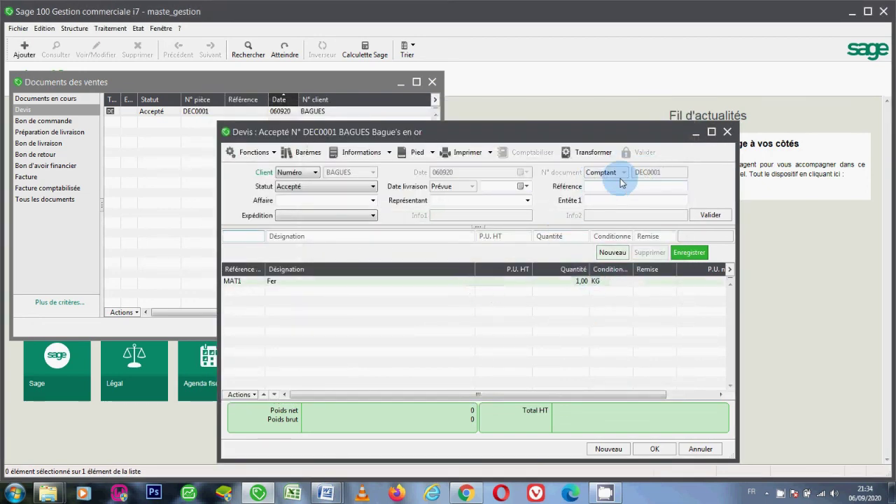
{"action": "left_click", "coordinate": [655, 449]}
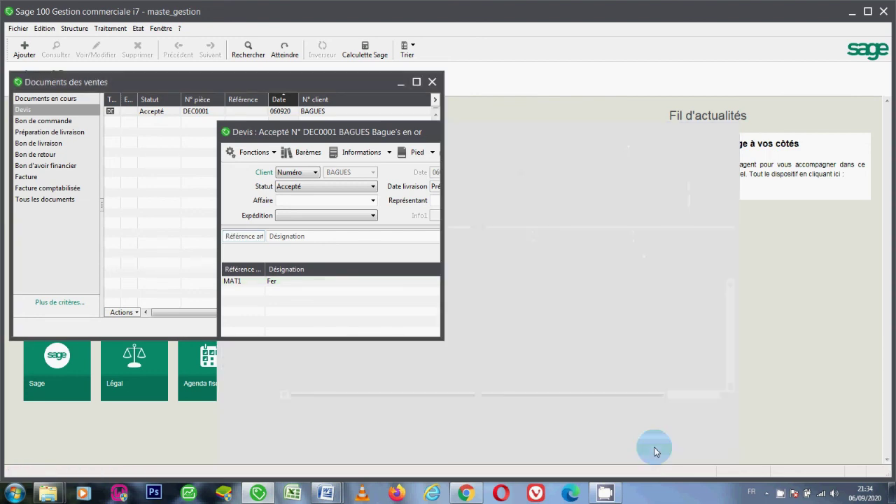
- Create a second Devis, preview its number under the Comptant series, and assign it the Effet series
{"action": "left_click", "coordinate": [25, 50]}
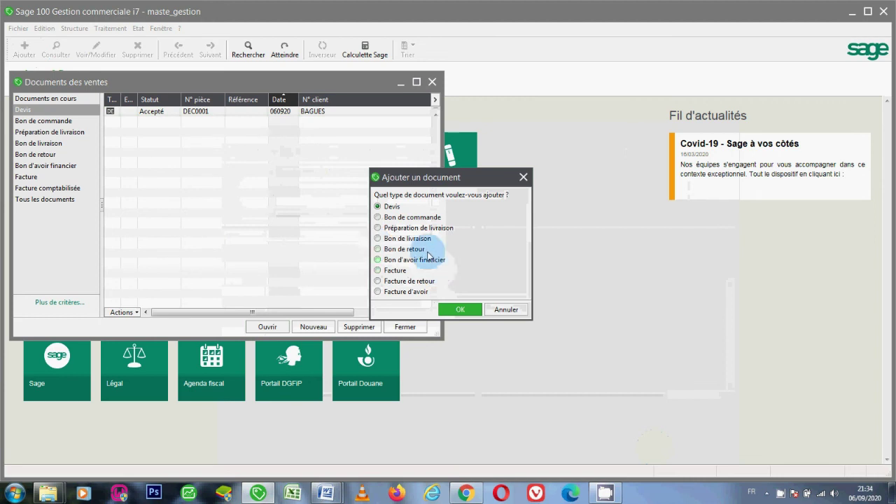
{"action": "left_click", "coordinate": [460, 309]}
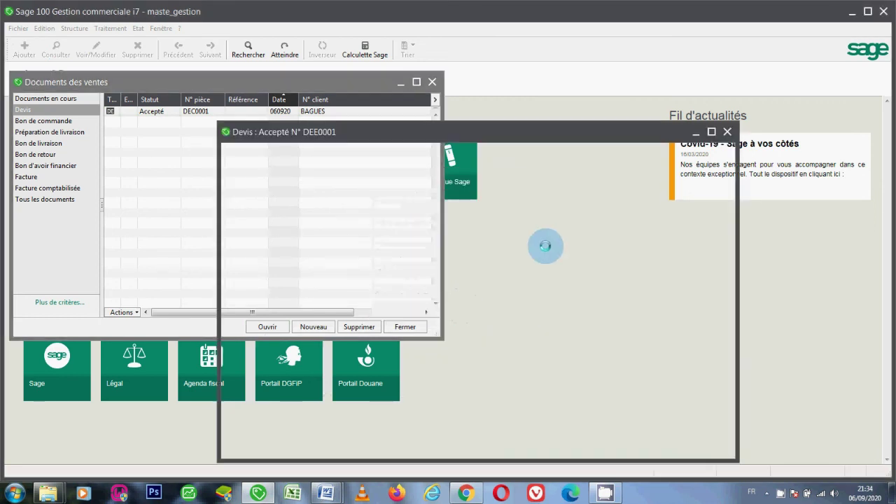
{"action": "left_click", "coordinate": [625, 175]}
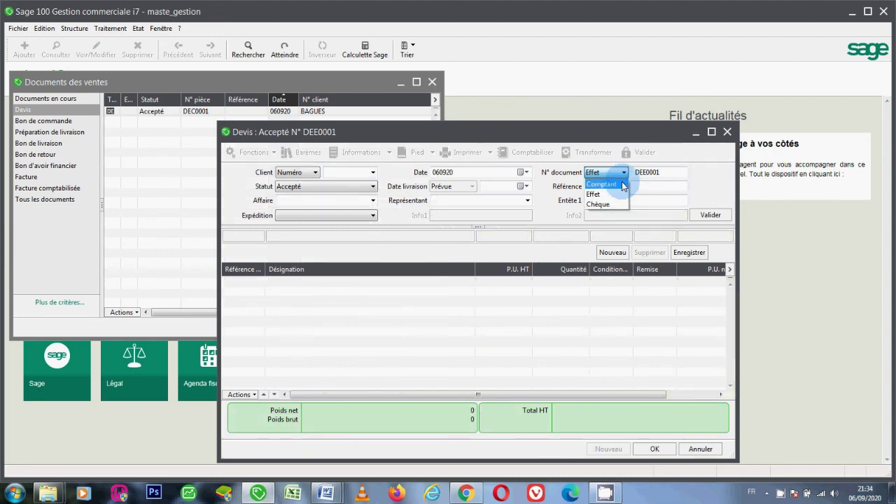
{"action": "left_click", "coordinate": [601, 184]}
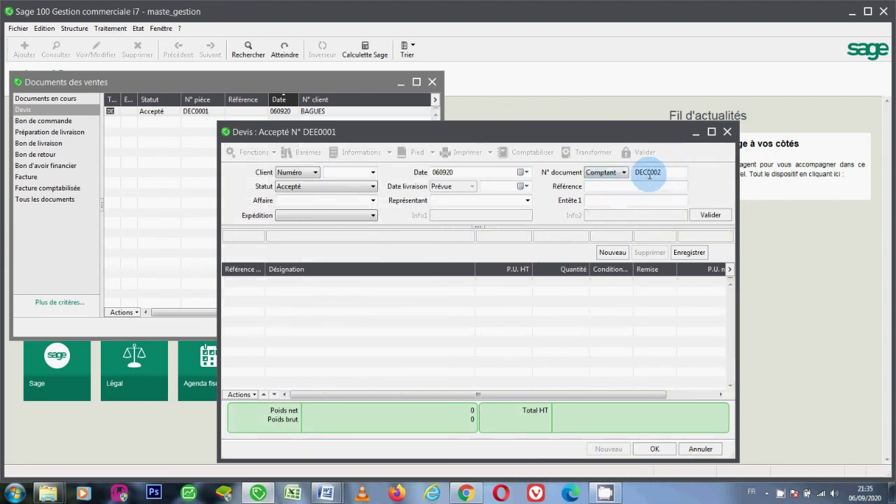
{"action": "left_click", "coordinate": [607, 172]}
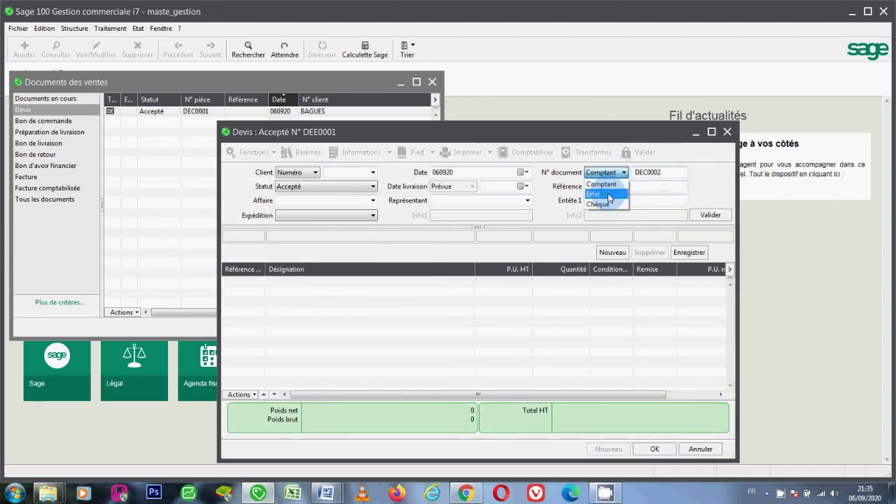
{"action": "left_click", "coordinate": [610, 196]}
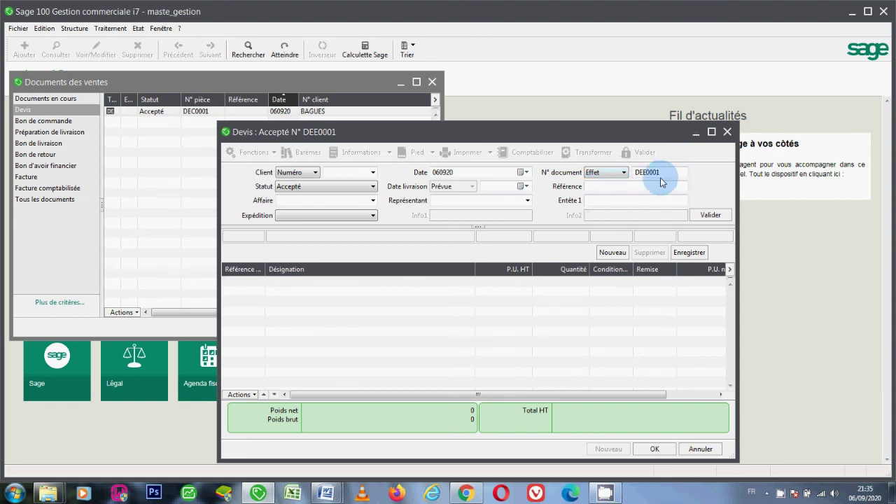
- Set BAGUES as the client of the Effet Devis
{"action": "left_click", "coordinate": [630, 201]}
{"action": "left_click", "coordinate": [504, 287]}
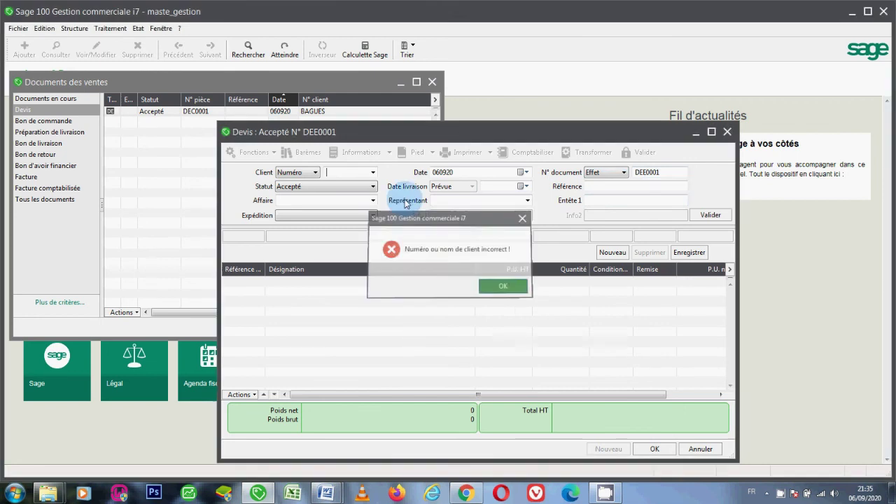
{"action": "left_click", "coordinate": [373, 173]}
{"action": "key", "text": "Tab"}
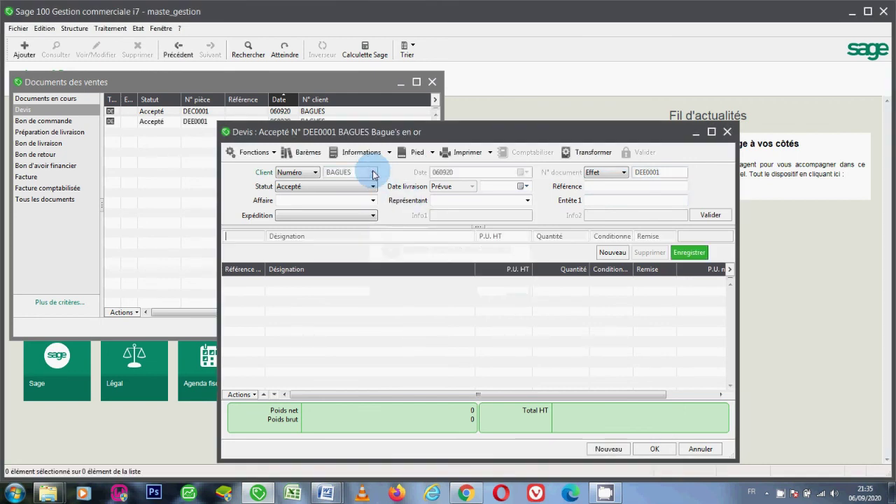
- Add the article MAT4 (Visses) to the Effet Devis and save the document
{"action": "type", "text": "M"}
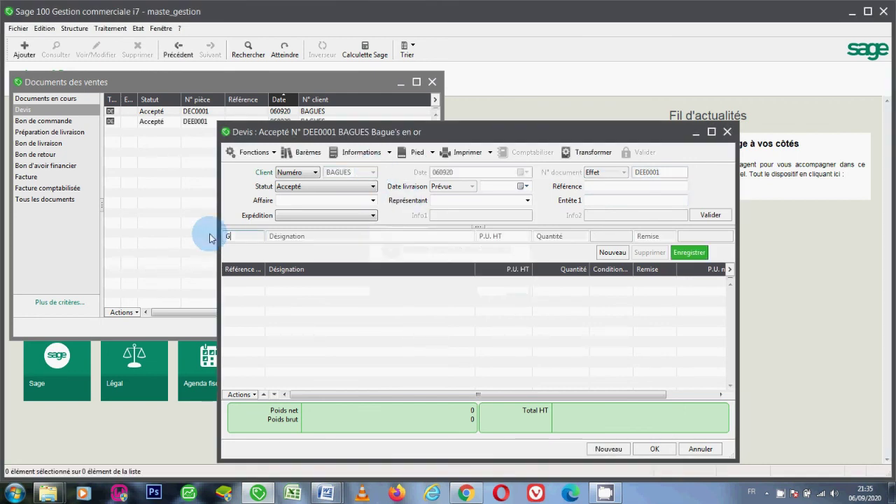
{"action": "key", "text": "Tab"}
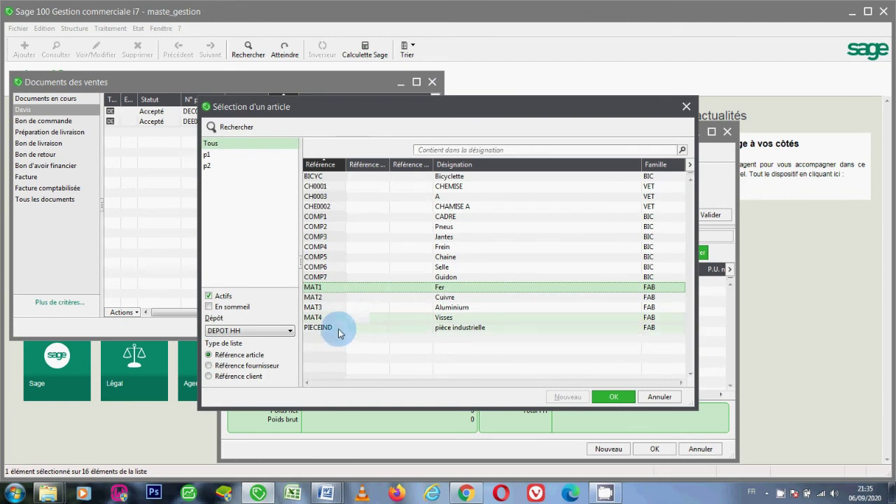
{"action": "double_click", "coordinate": [336, 318]}
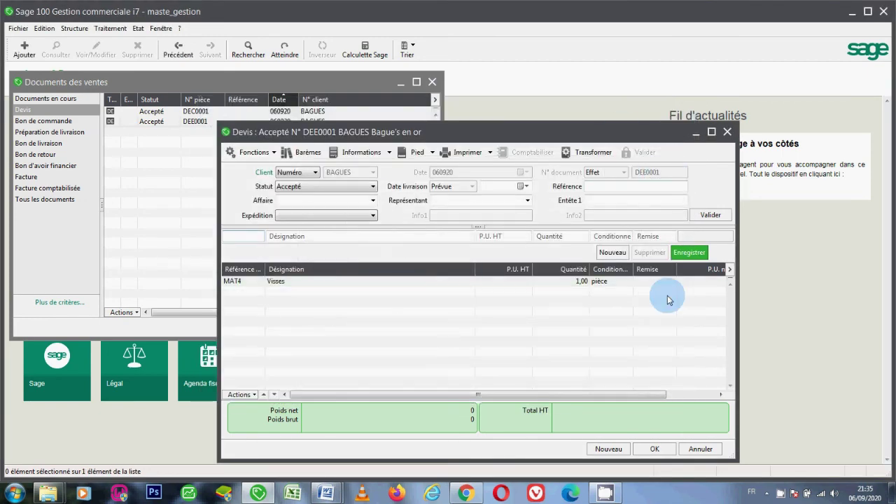
{"action": "left_click", "coordinate": [655, 449]}
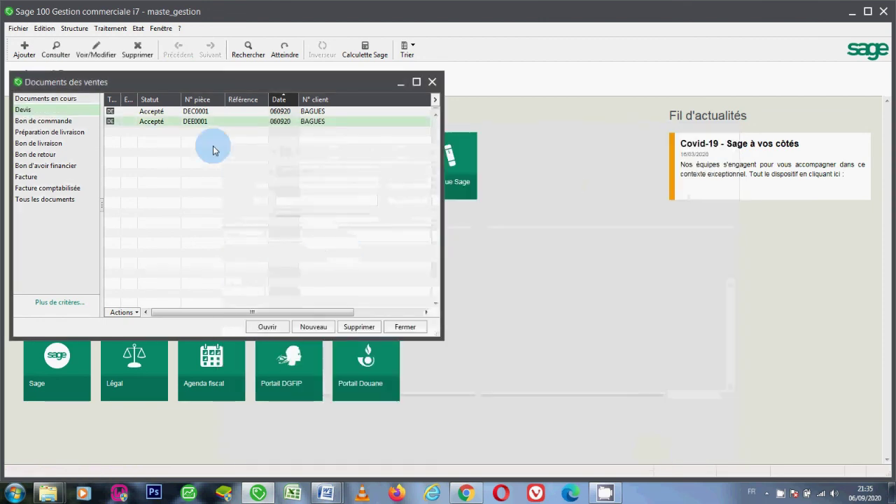
- Create a third Devis under the Comptant series with BAGUES as its client
{"action": "left_click", "coordinate": [21, 52]}
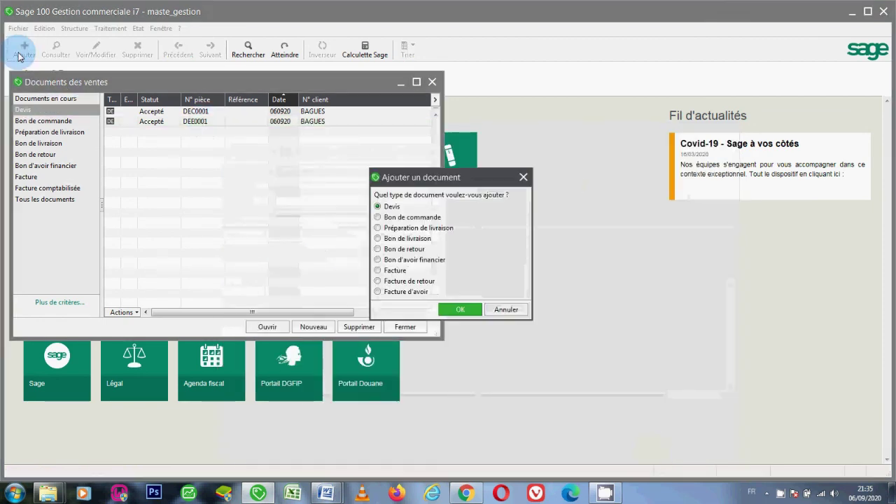
{"action": "left_click", "coordinate": [453, 310]}
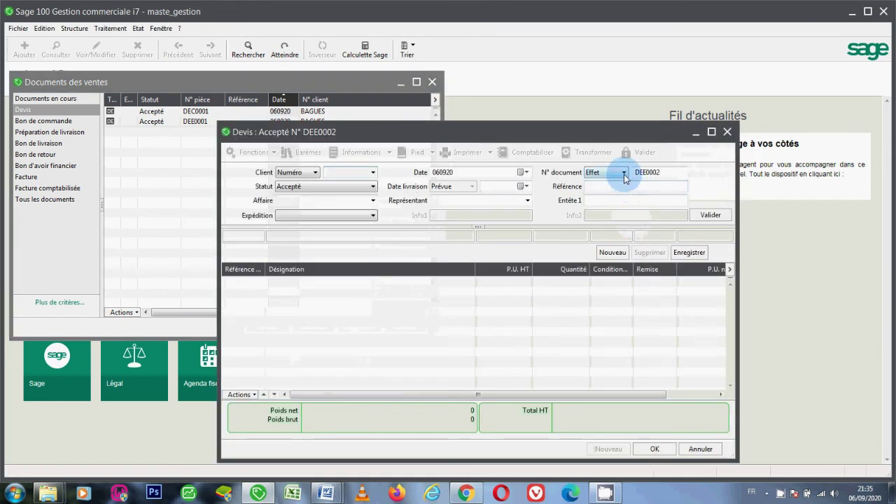
{"action": "left_click", "coordinate": [624, 175]}
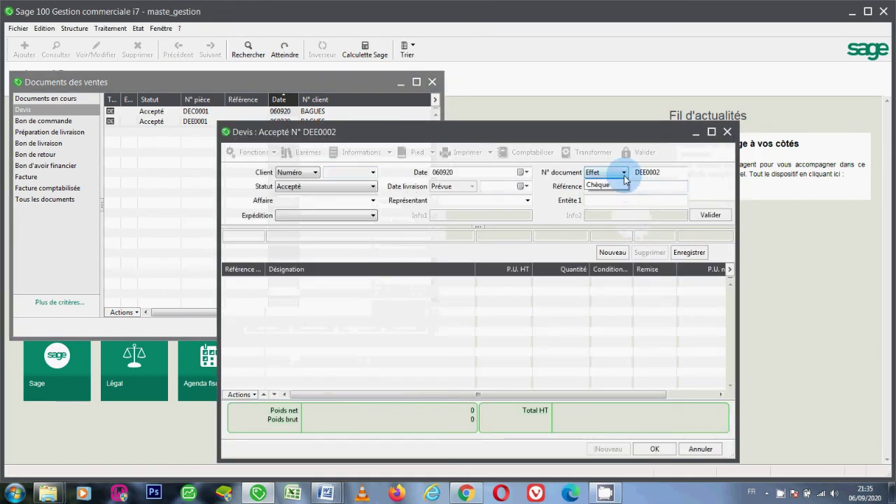
{"action": "left_click", "coordinate": [615, 185]}
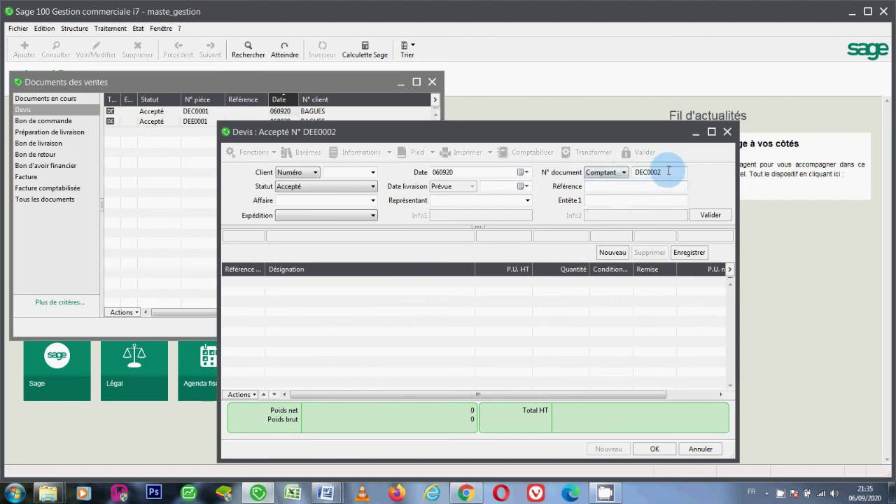
{"action": "left_click", "coordinate": [373, 173]}
{"action": "left_click", "coordinate": [371, 177]}
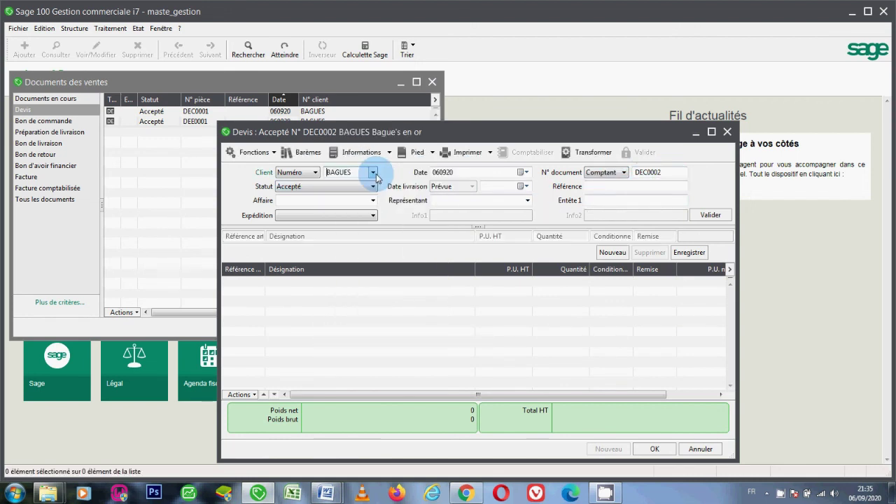
- Add the article COMP7 (Guidon) to the second Comptant Devis and save the document
{"action": "key", "text": "F4"}
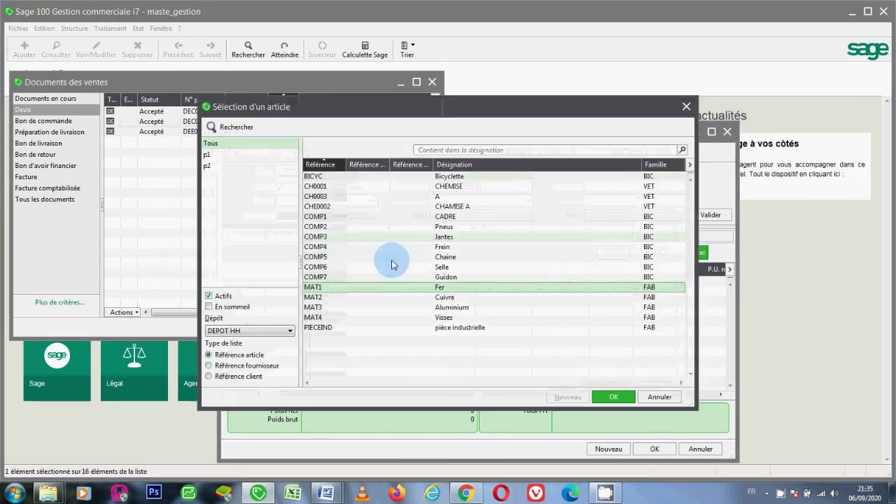
{"action": "double_click", "coordinate": [336, 277]}
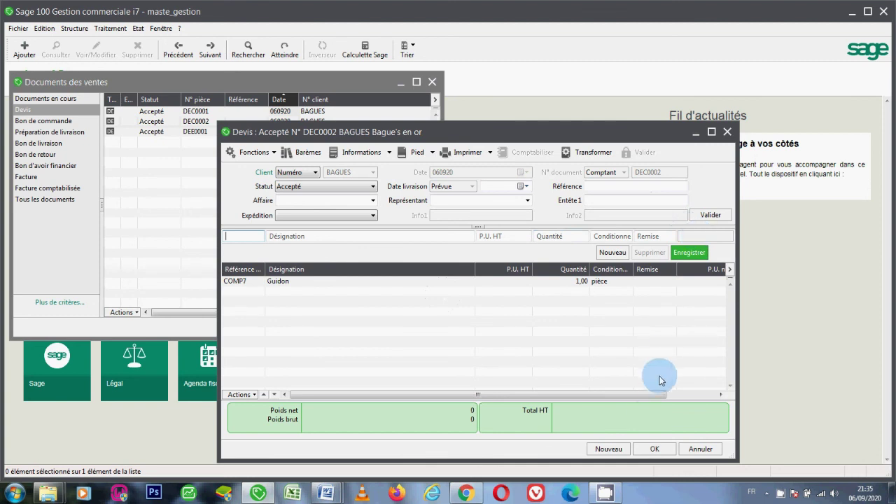
{"action": "left_click", "coordinate": [654, 449]}
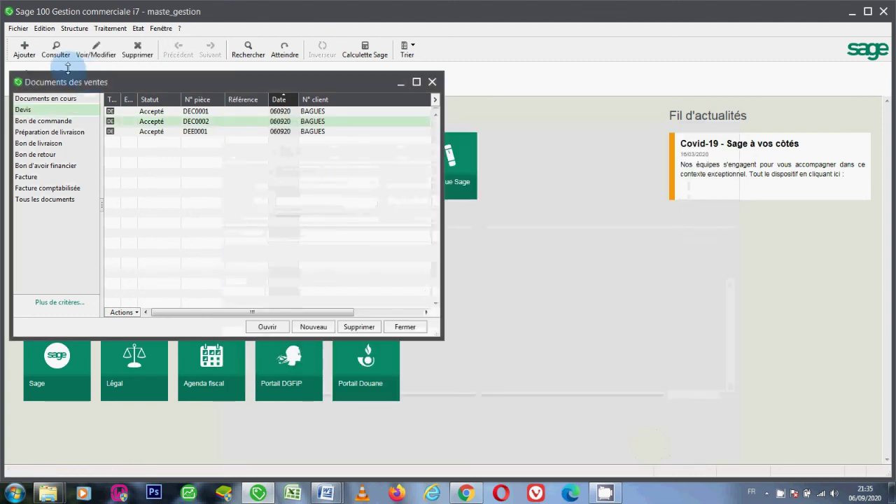
- Create a fourth Devis and assign it the Chèque numbering series
{"action": "left_click", "coordinate": [28, 56]}
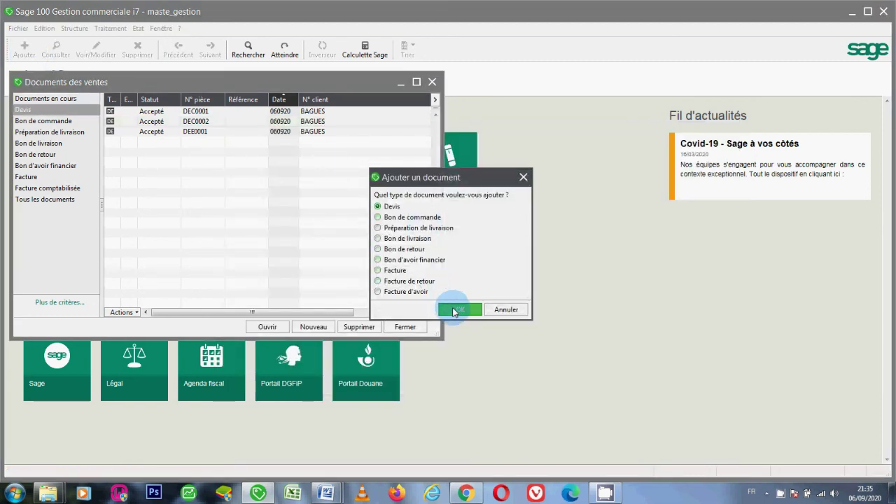
{"action": "left_click", "coordinate": [458, 308]}
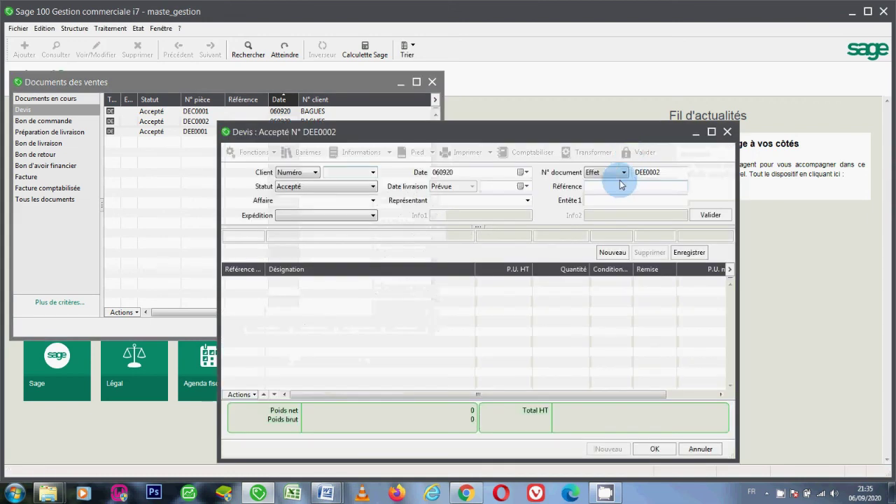
{"action": "left_click", "coordinate": [622, 173]}
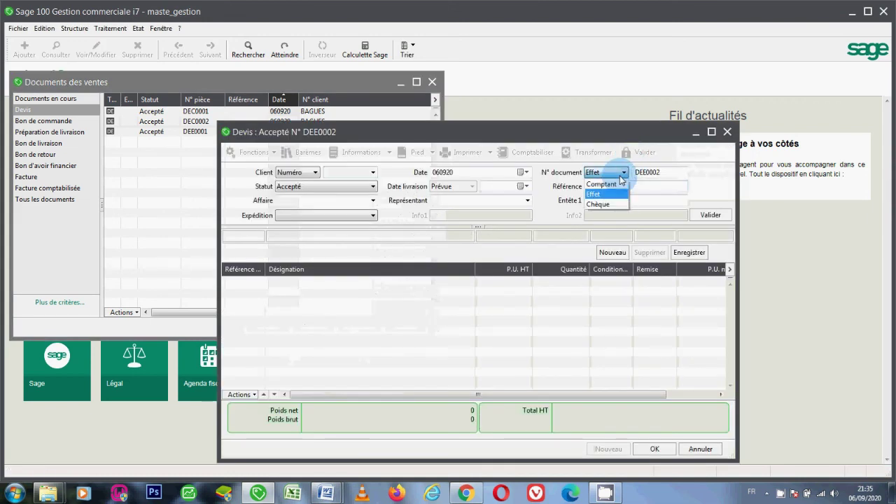
{"action": "left_click", "coordinate": [611, 206]}
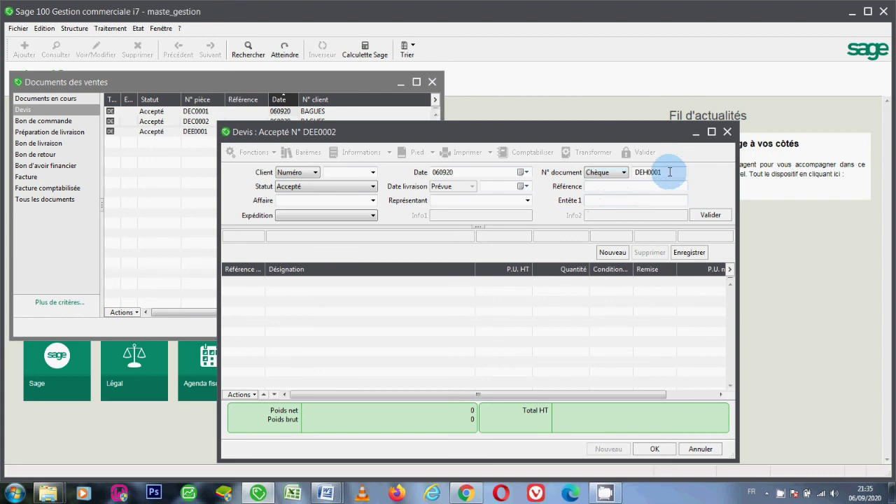
{"action": "left_click", "coordinate": [659, 173]}
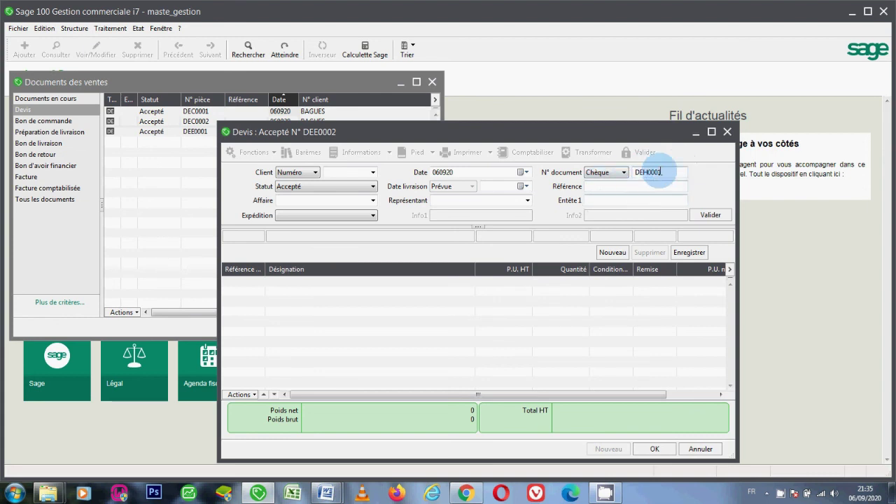